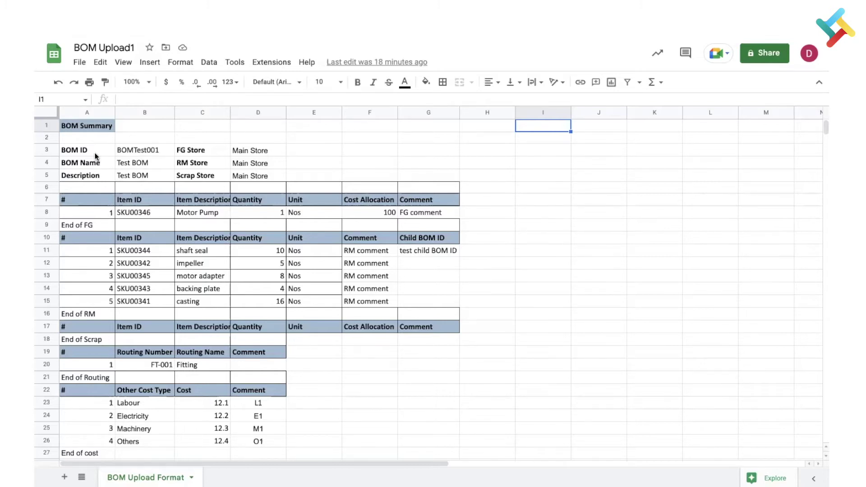
Review the BOMTest001 header entries and the three Main Store names in D3:D5
{"action": "left_click", "coordinate": [128, 151]}
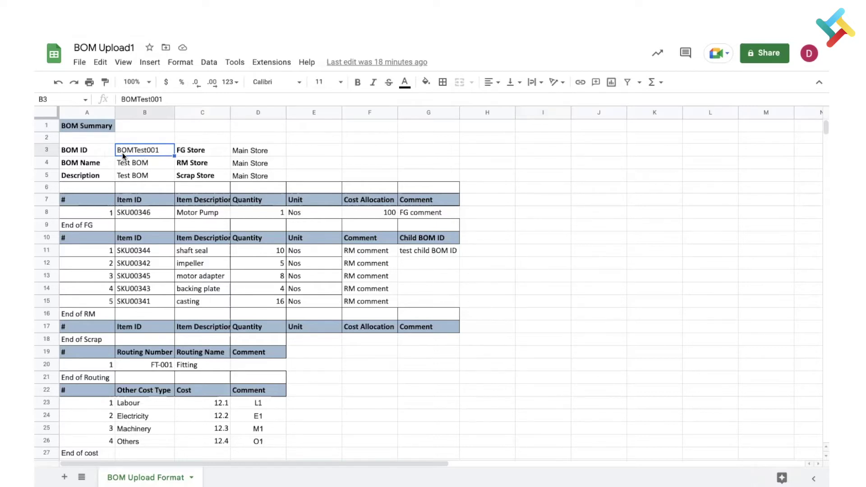
{"action": "left_click", "coordinate": [128, 164]}
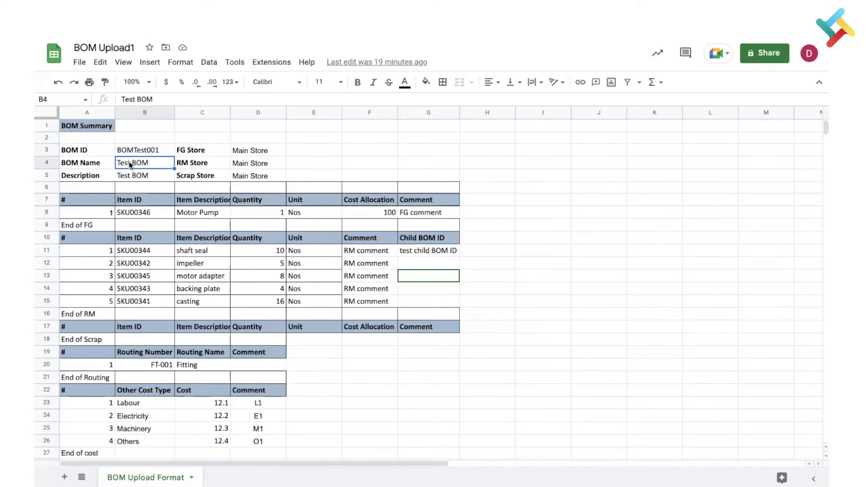
{"action": "left_click", "coordinate": [128, 177]}
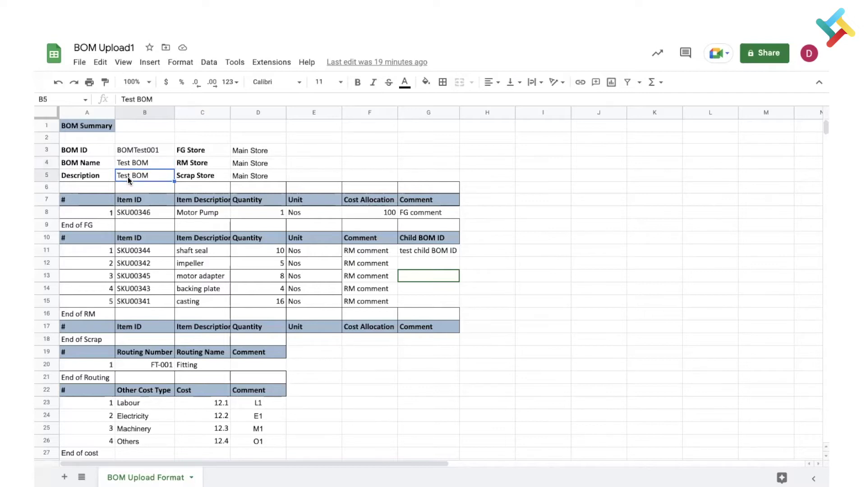
{"action": "left_click", "coordinate": [242, 153]}
{"action": "left_click_drag", "start_coordinate": [242, 162], "coordinate": [241, 177]}
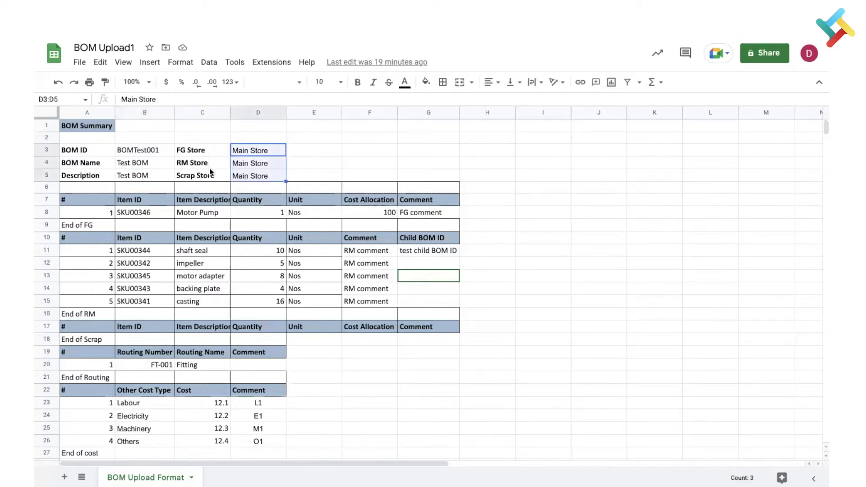
{"action": "scroll", "coordinate": [210, 177], "scroll_direction": "down", "scroll_amount": 1}
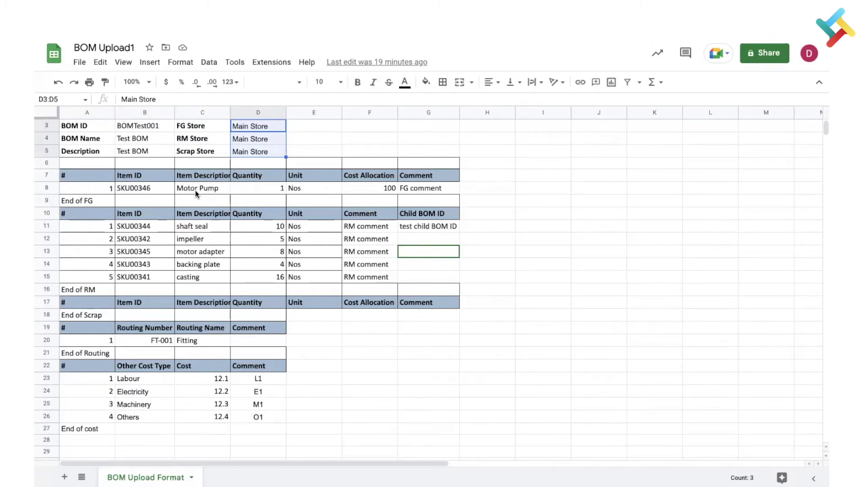
Check the finished good's quantity 1, unit Nos, cost allocation 100, and item IDs
{"action": "left_click", "coordinate": [256, 186]}
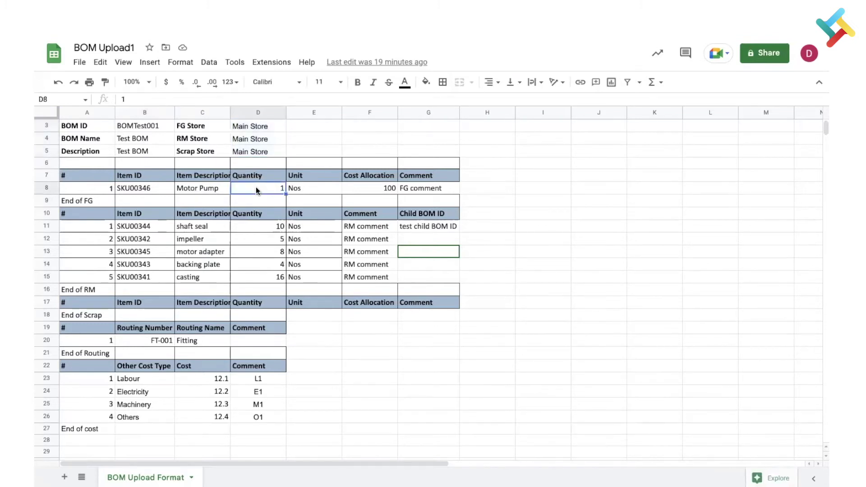
{"action": "left_click", "coordinate": [297, 191]}
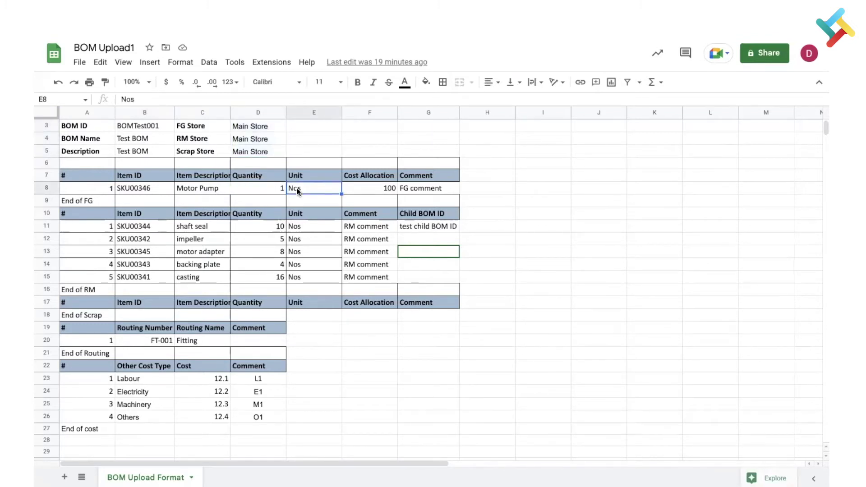
{"action": "left_click", "coordinate": [389, 189]}
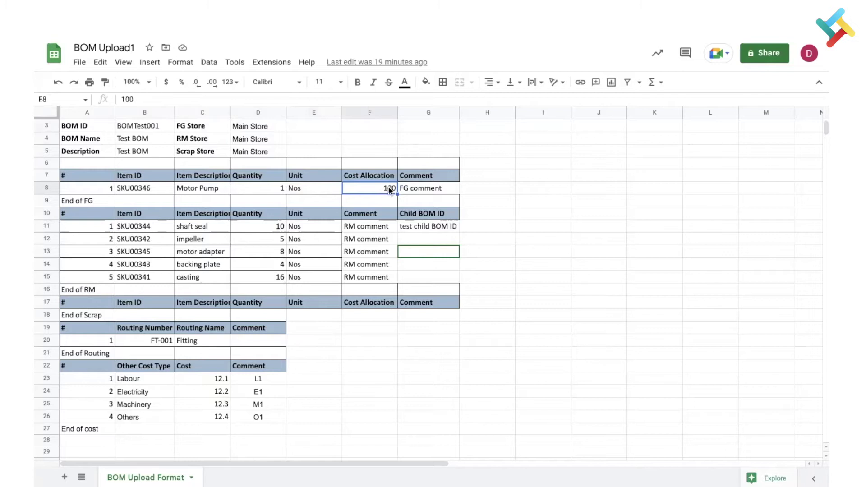
{"action": "left_click", "coordinate": [416, 188]}
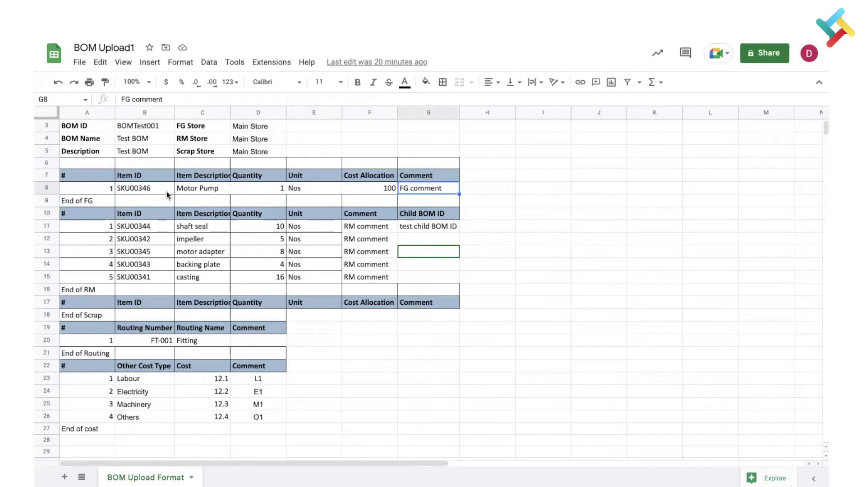
{"action": "left_click_drag", "start_coordinate": [167, 191], "coordinate": [201, 193]}
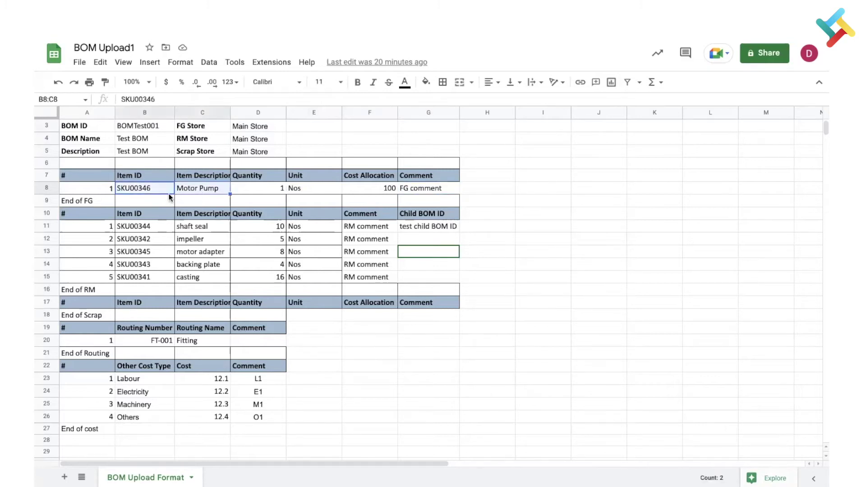
{"action": "mouse_move", "coordinate": [160, 226]}
{"action": "left_mouse_down"}
{"action": "mouse_move", "coordinate": [199, 251]}
{"action": "mouse_move", "coordinate": [197, 268]}
{"action": "left_mouse_up"}
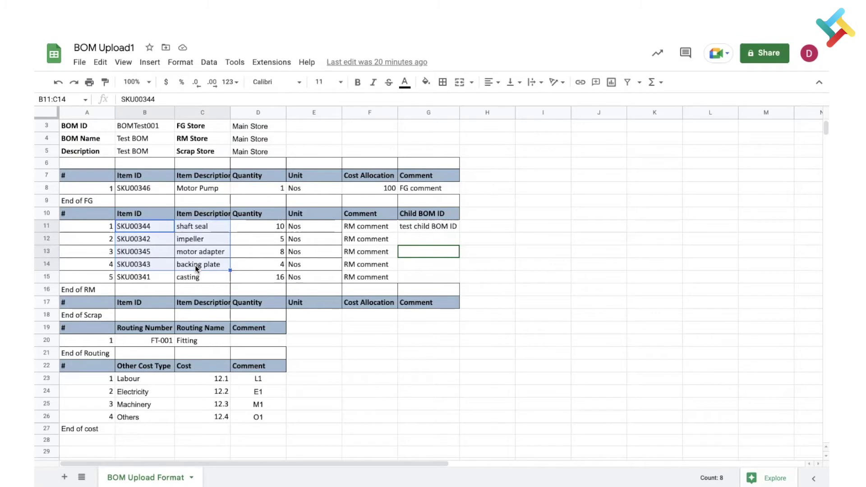
Review the raw material rows, including the shaft seal and its test child BOM ID
{"action": "left_click", "coordinate": [77, 201]}
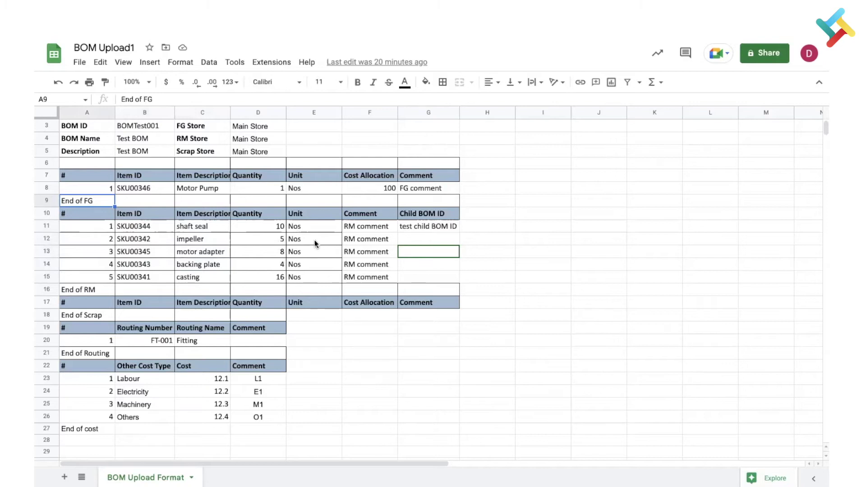
{"action": "left_click", "coordinate": [363, 229]}
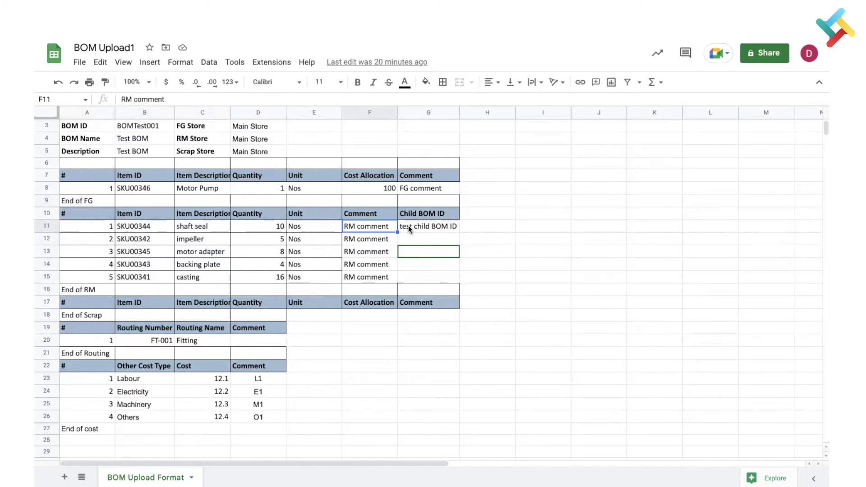
{"action": "left_click", "coordinate": [184, 230]}
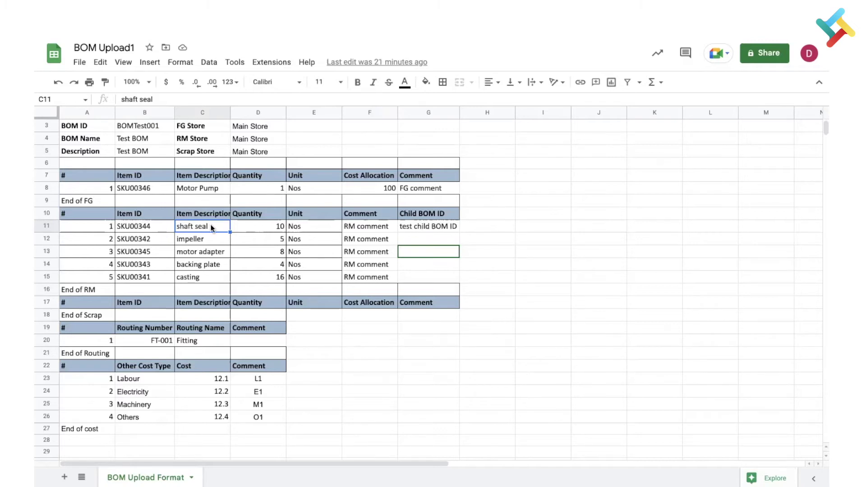
{"action": "left_click", "coordinate": [435, 227]}
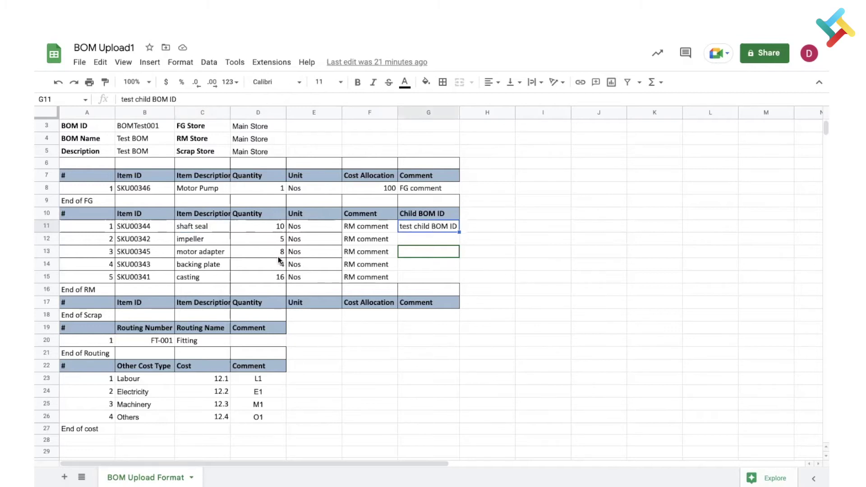
{"action": "scroll", "coordinate": [247, 286], "scroll_direction": "down", "scroll_amount": 1}
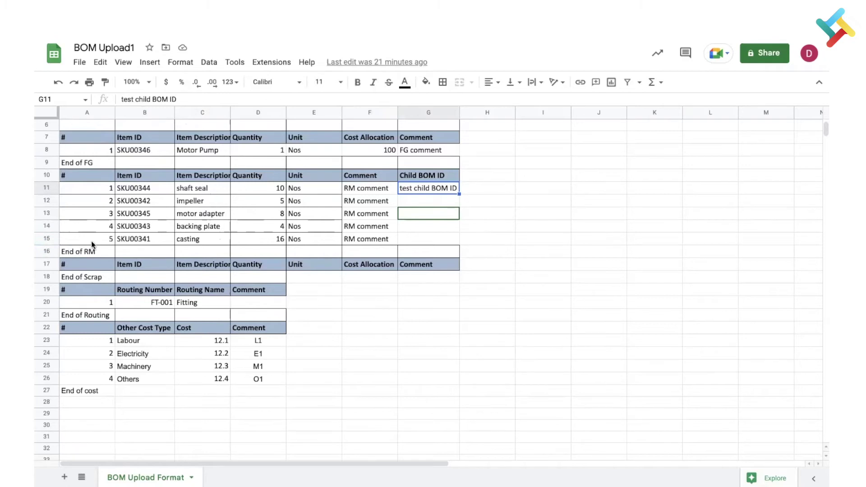
{"action": "scroll", "coordinate": [209, 246], "scroll_direction": "down", "scroll_amount": 2}
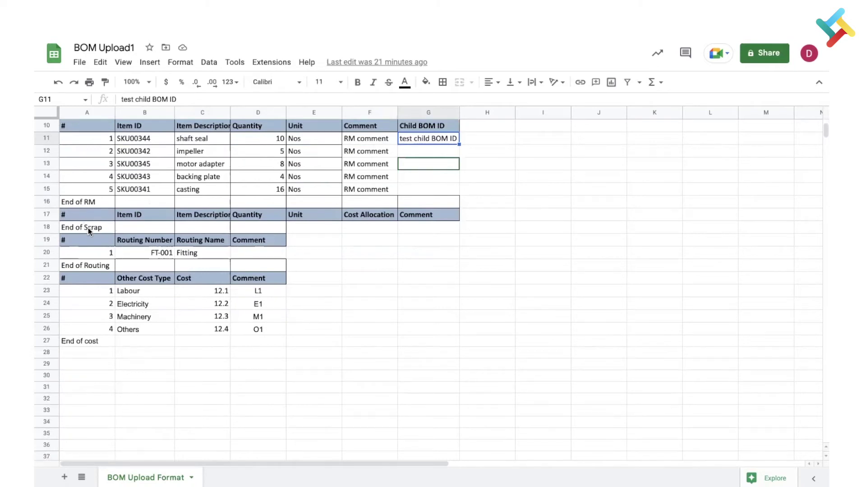
Insert a blank row above End of Scrap, then delete it again
{"action": "right_click", "coordinate": [49, 227]}
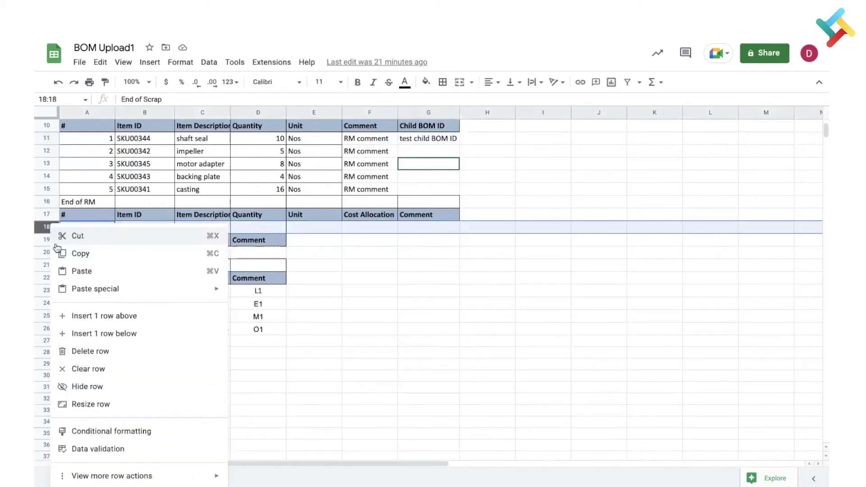
{"action": "left_click", "coordinate": [90, 316]}
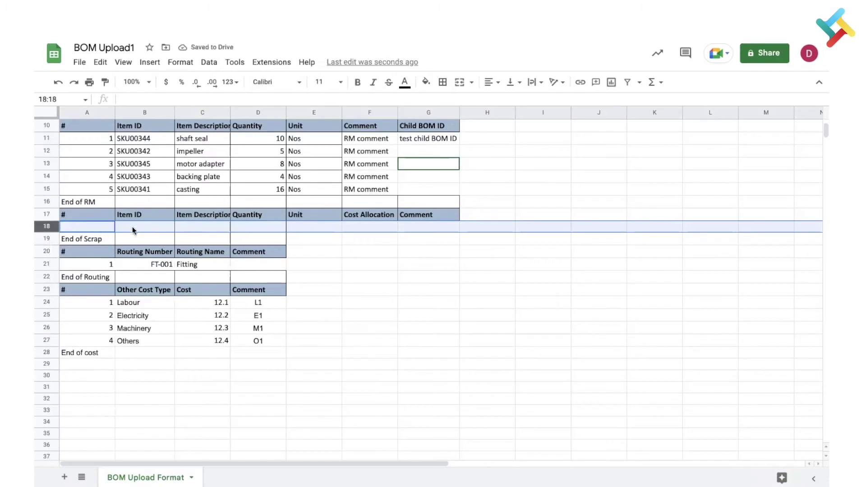
{"action": "right_click", "coordinate": [48, 226]}
{"action": "left_click", "coordinate": [97, 352]}
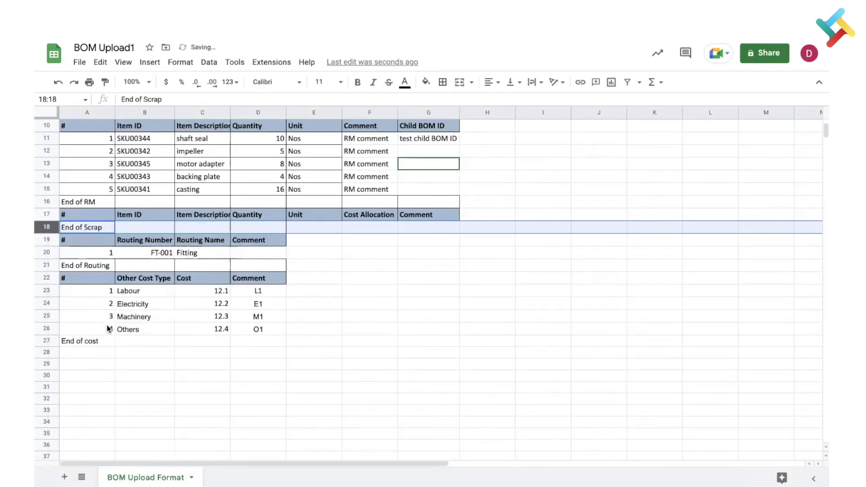
Check routing FT-001 Fitting against TranZact's routing management in the Production module
{"action": "left_click", "coordinate": [110, 251]}
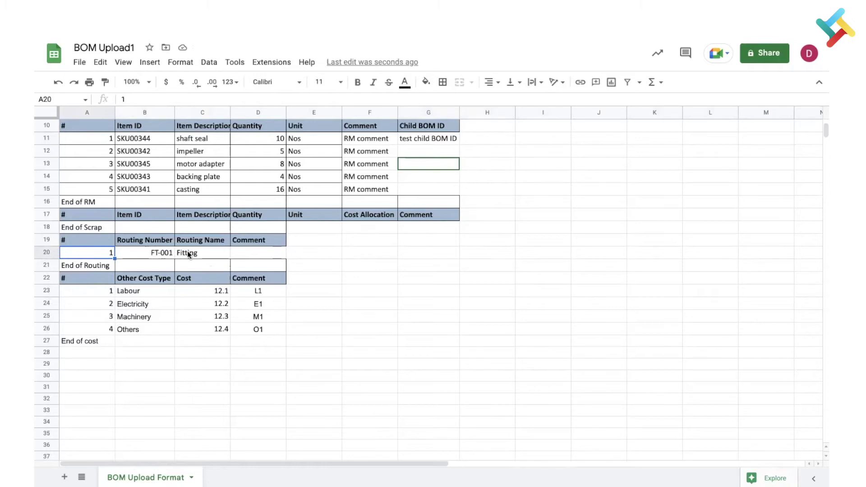
{"action": "left_click_drag", "start_coordinate": [153, 251], "coordinate": [197, 254]}
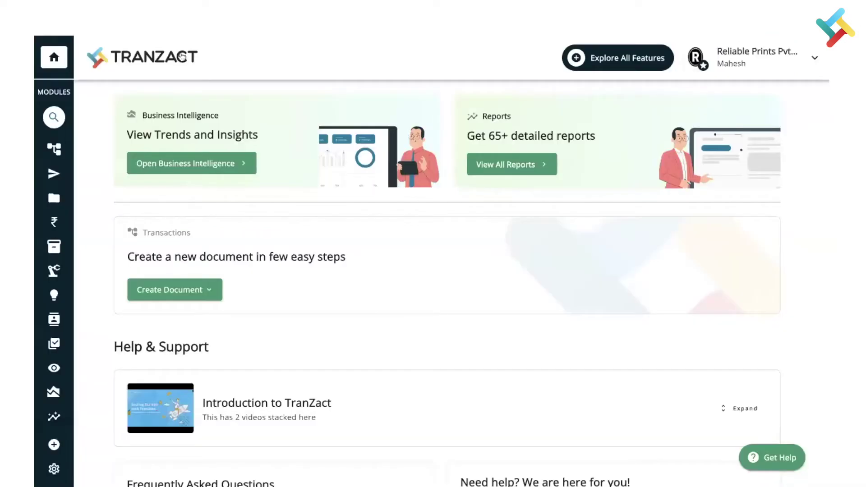
{"action": "mouse_move", "coordinate": [73, 246]}
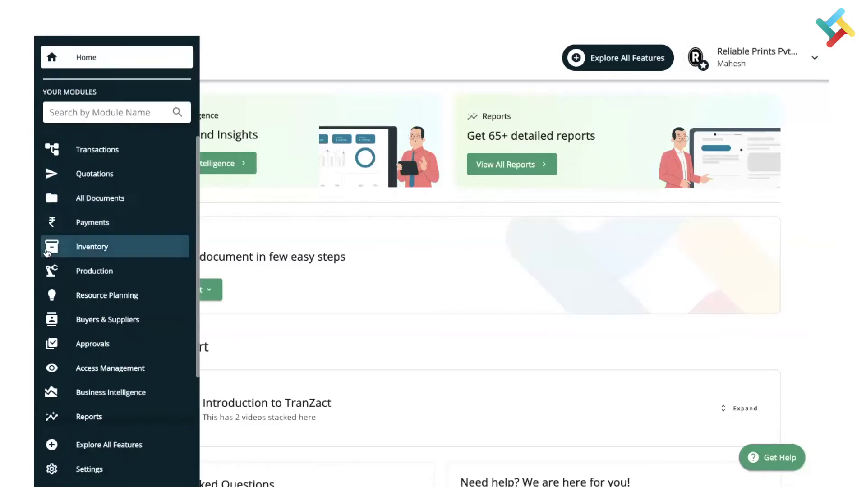
{"action": "left_click", "coordinate": [74, 270]}
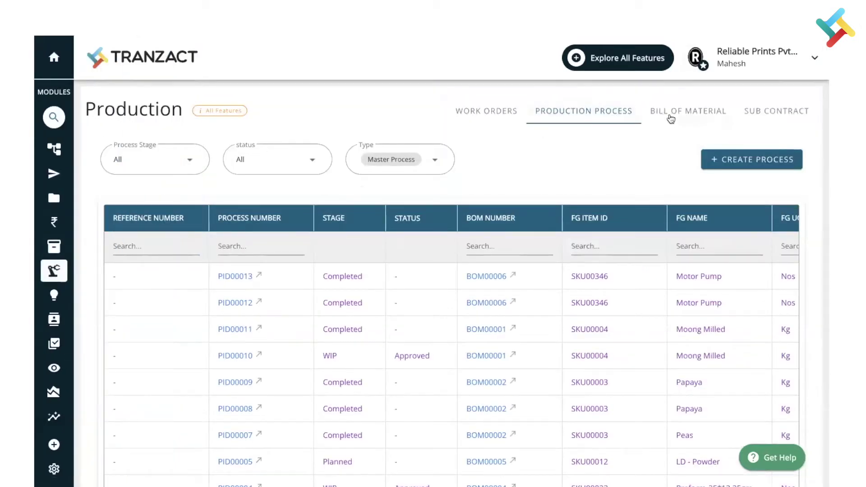
{"action": "left_click", "coordinate": [668, 115]}
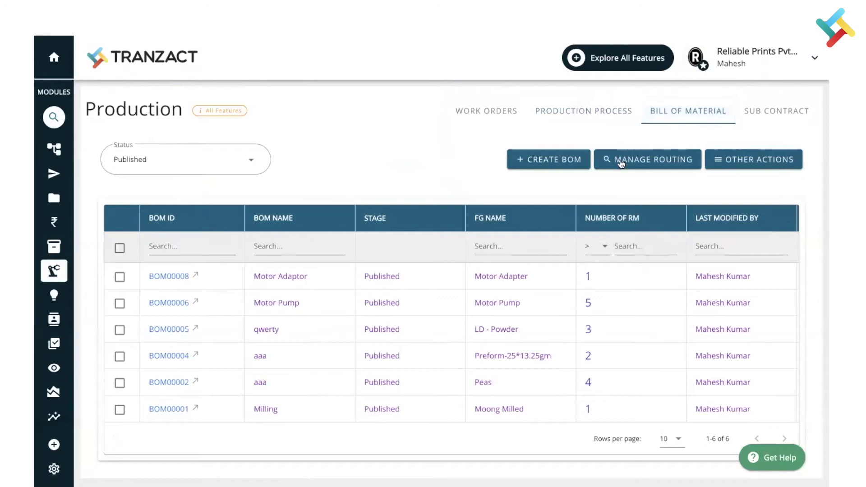
{"action": "left_click", "coordinate": [633, 165]}
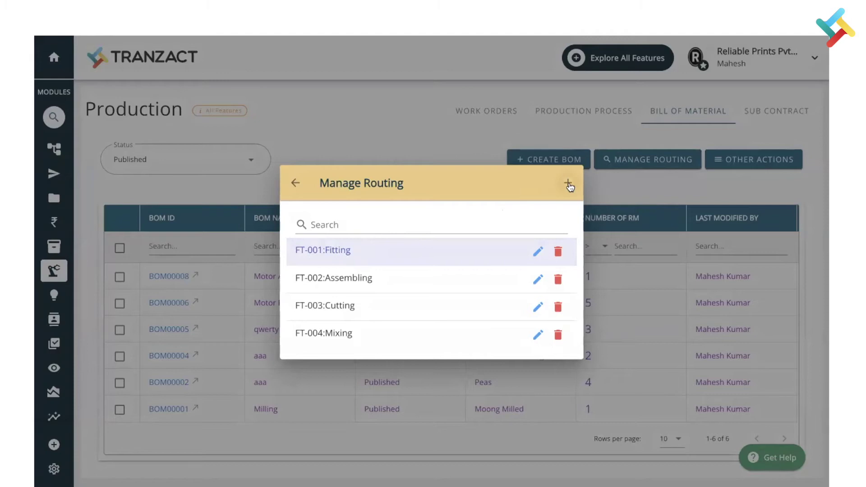
{"action": "left_click", "coordinate": [567, 184]}
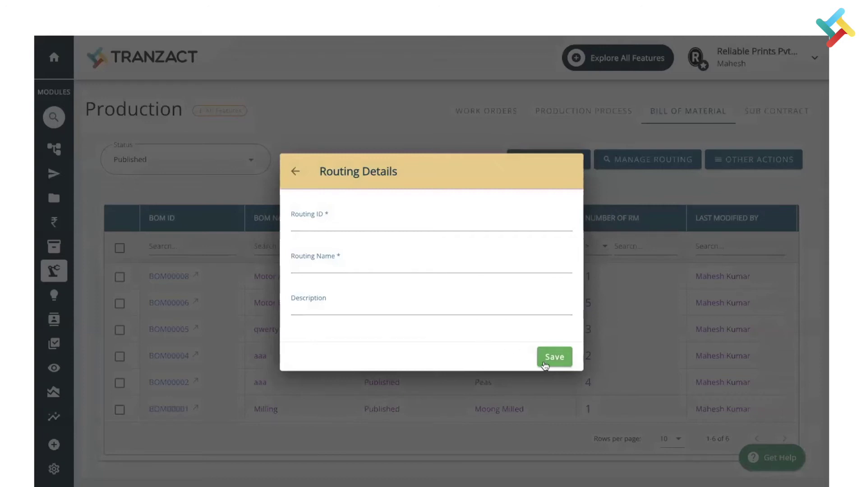
{"action": "left_click", "coordinate": [295, 172]}
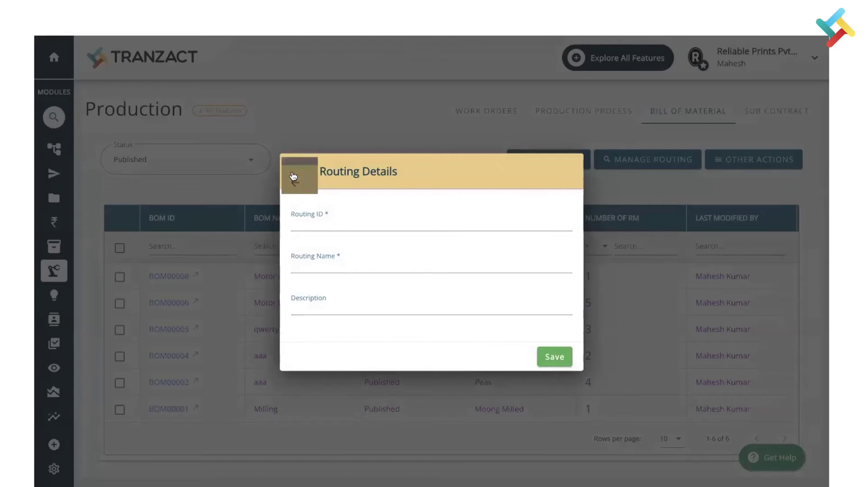
{"action": "left_click", "coordinate": [293, 187]}
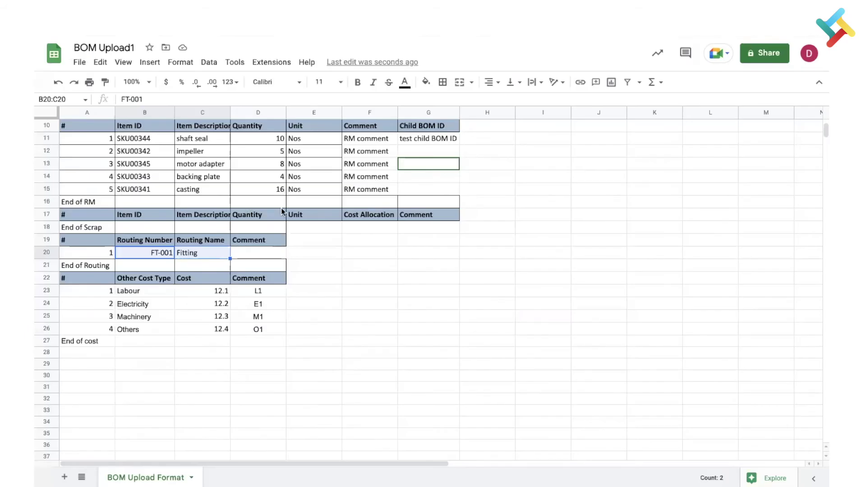
Review the cost values 12.1 to 12.4 and their cost comments
{"action": "scroll", "coordinate": [281, 211], "scroll_direction": "down", "scroll_amount": 1}
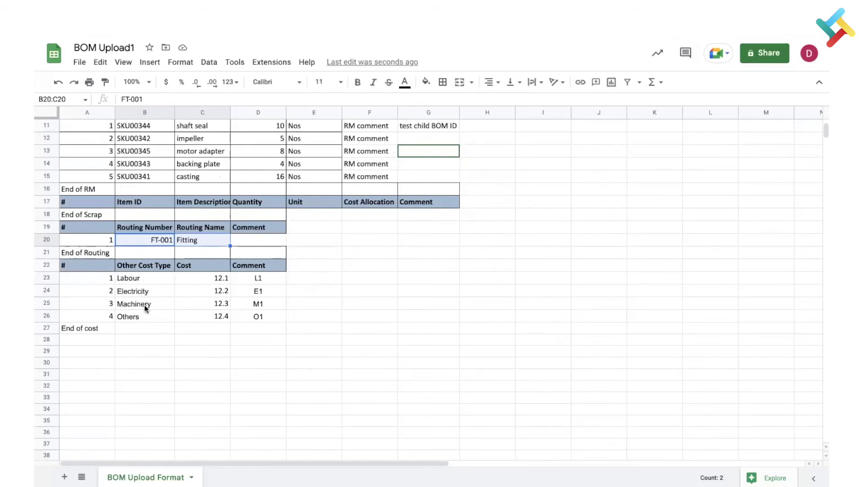
{"action": "left_click_drag", "start_coordinate": [209, 278], "coordinate": [214, 317]}
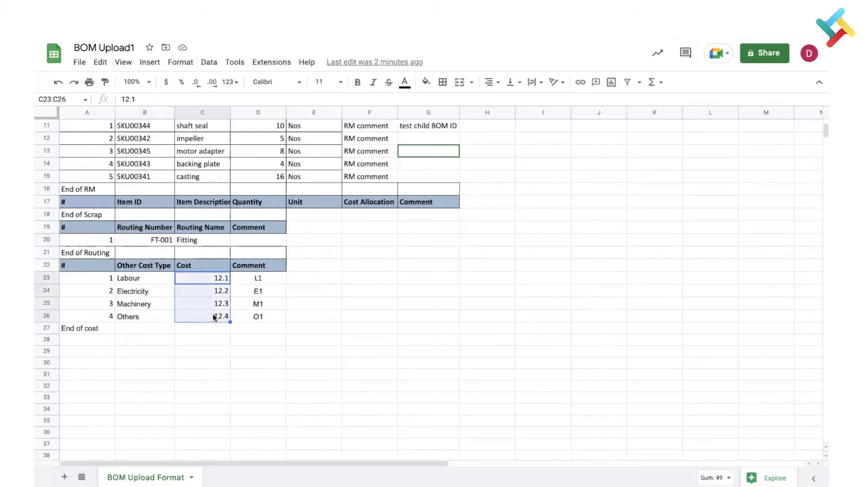
{"action": "left_click_drag", "start_coordinate": [266, 278], "coordinate": [267, 317]}
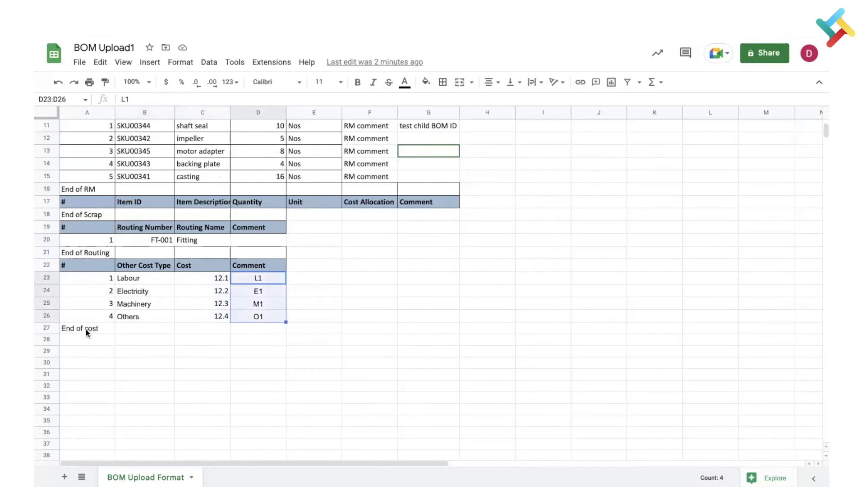
{"action": "scroll", "coordinate": [105, 325], "scroll_direction": "up", "scroll_amount": 4}
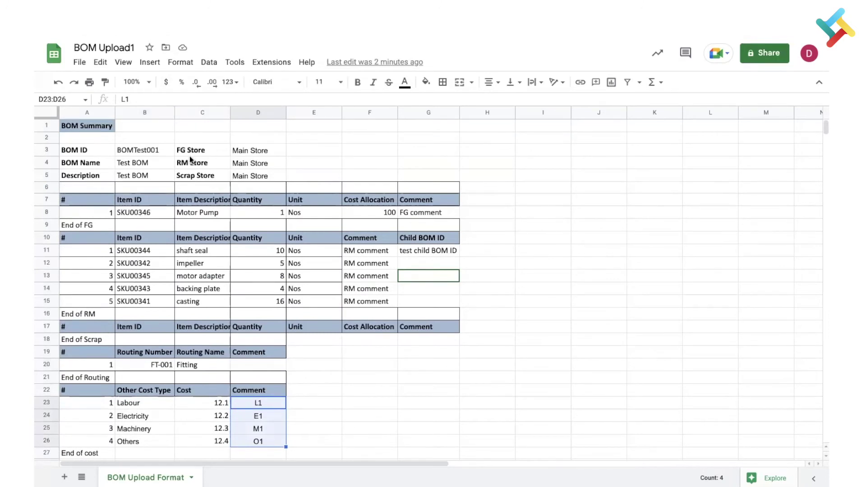
Download the sheet as a Microsoft Excel (.xlsx) workbook
{"action": "left_click", "coordinate": [82, 63]}
{"action": "mouse_move", "coordinate": [106, 197]}
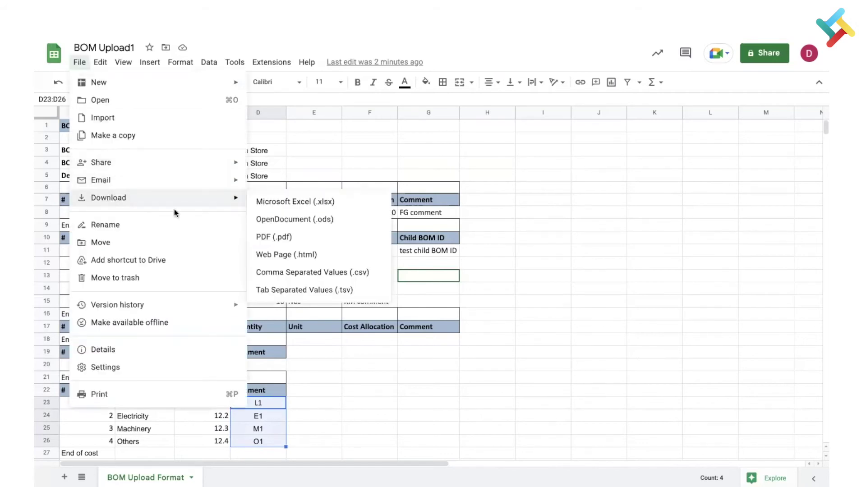
{"action": "left_click", "coordinate": [276, 201]}
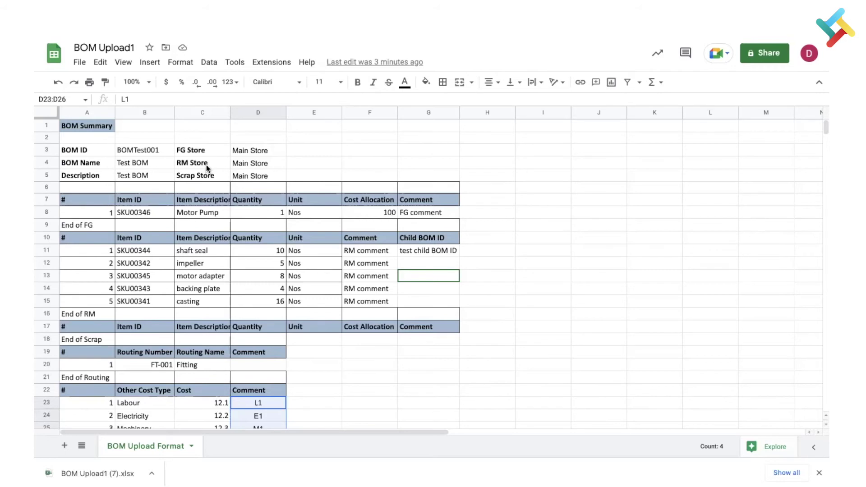
Switch to the TranZact tab and load the pasted Bulk BOM Upload page URL
{"action": "key", "text": "ctrl+Tab"}
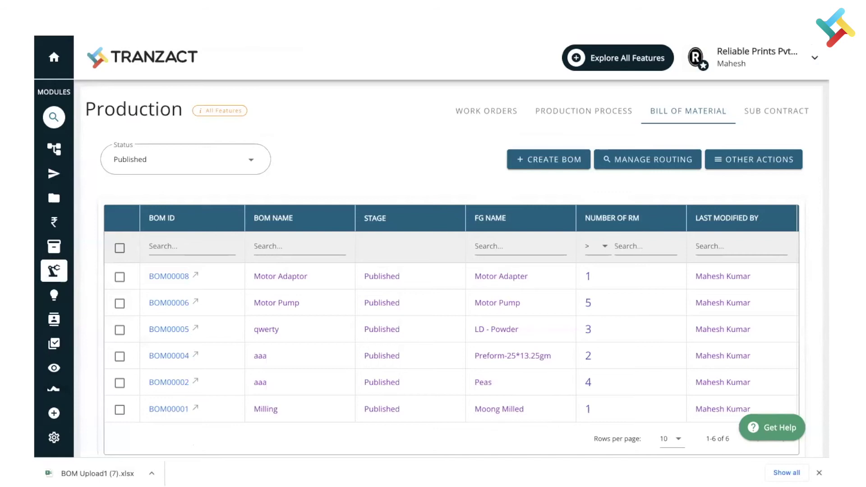
{"action": "type", "text": "https://app.letstranzact.com/v2/production/onboarding/upload_data_view/?check=Tranzact_OPs"}
{"action": "key", "text": "Return"}
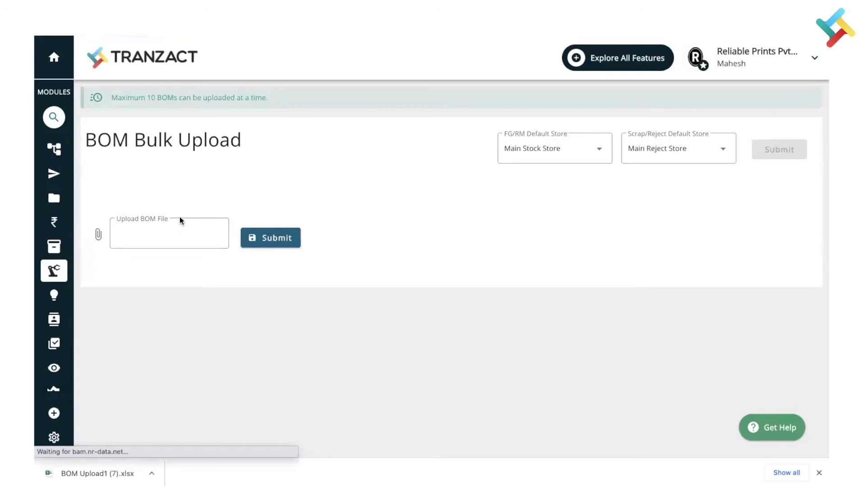
Submit BOM Upload1 (7).xlsx for checking and highlight the BOM numbering warning
{"action": "left_click", "coordinate": [159, 232]}
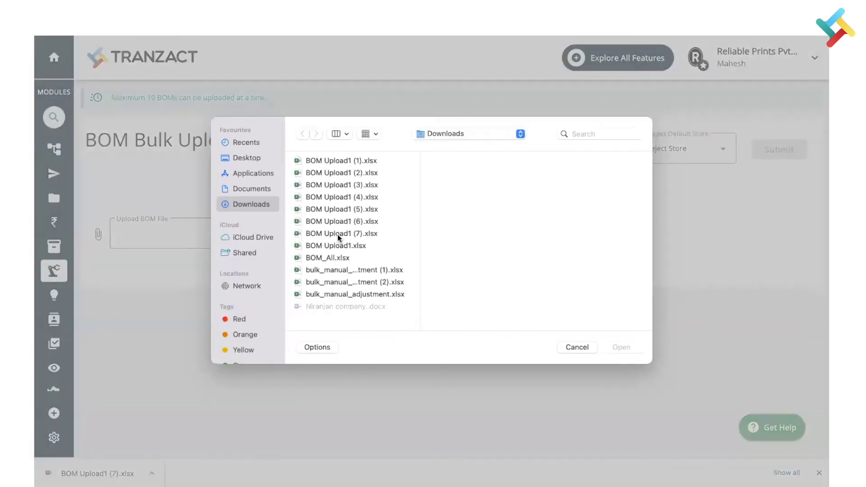
{"action": "left_click", "coordinate": [337, 234]}
{"action": "left_click", "coordinate": [619, 347]}
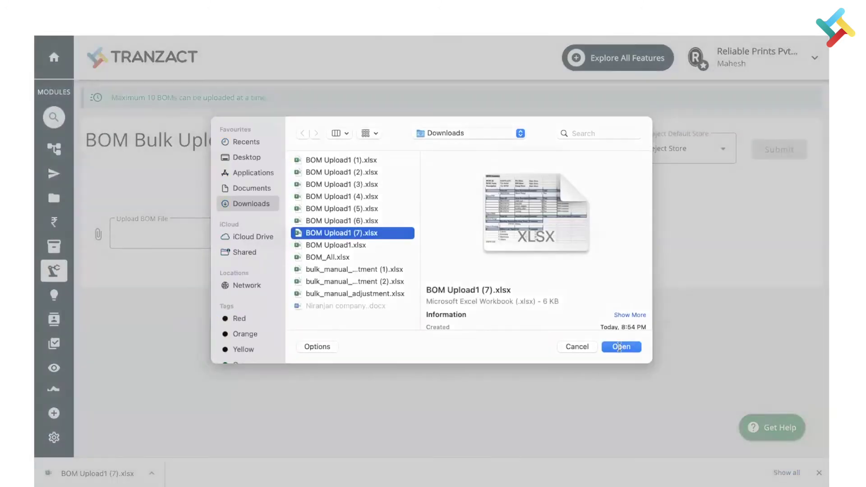
{"action": "left_click", "coordinate": [271, 239]}
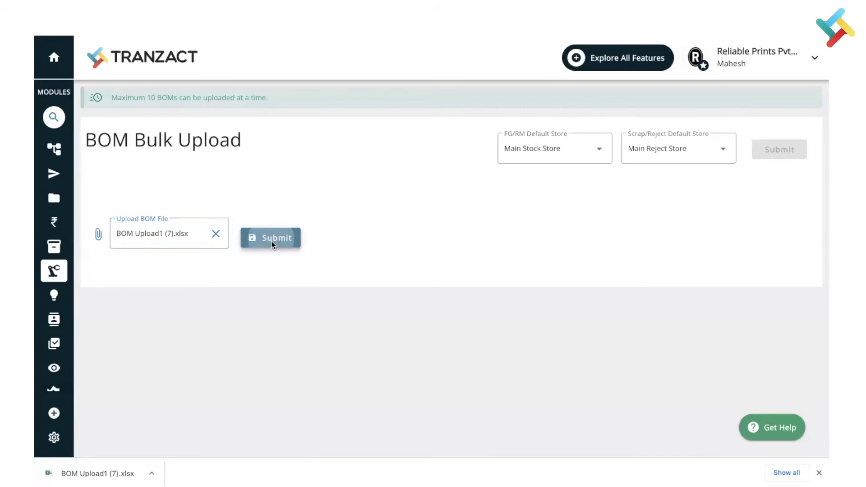
{"action": "left_click_drag", "start_coordinate": [108, 129], "coordinate": [250, 126]}
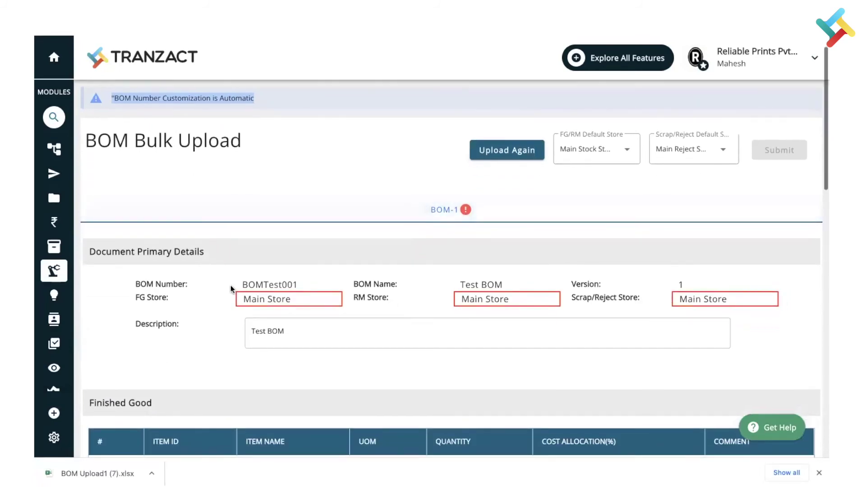
Note BOMTest001 and the available store names, then open BOM Upload1 (7).xlsx in Excel
{"action": "left_click_drag", "start_coordinate": [244, 284], "coordinate": [298, 285]}
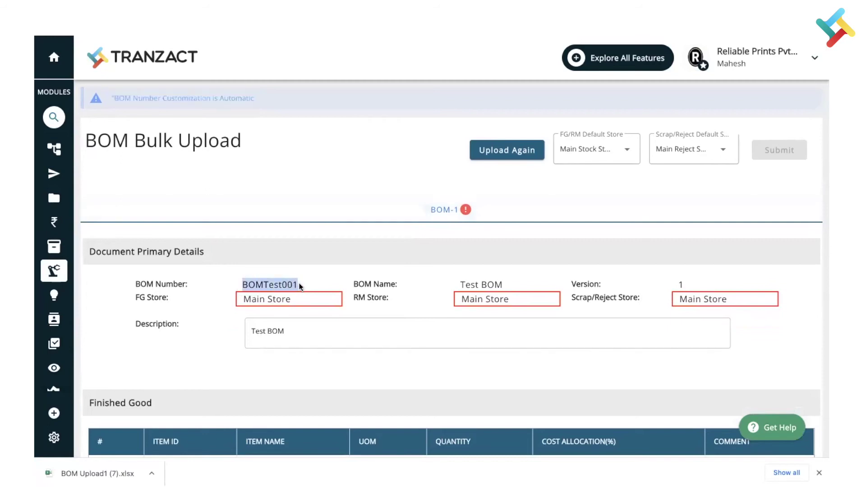
{"action": "scroll", "coordinate": [341, 332], "scroll_direction": "down", "scroll_amount": 1}
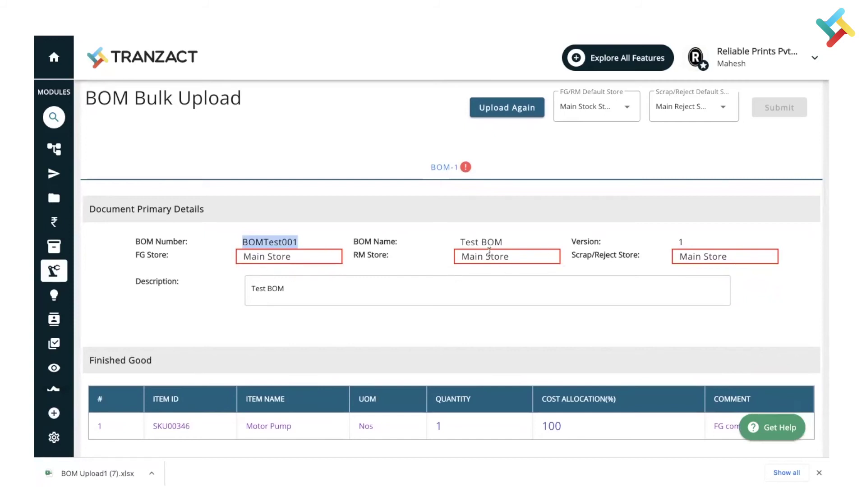
{"action": "left_click", "coordinate": [616, 110]}
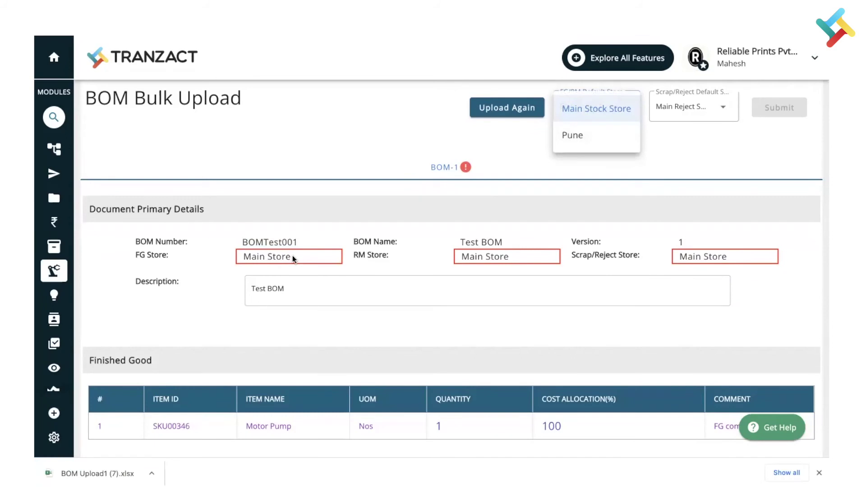
{"action": "left_click", "coordinate": [90, 473]}
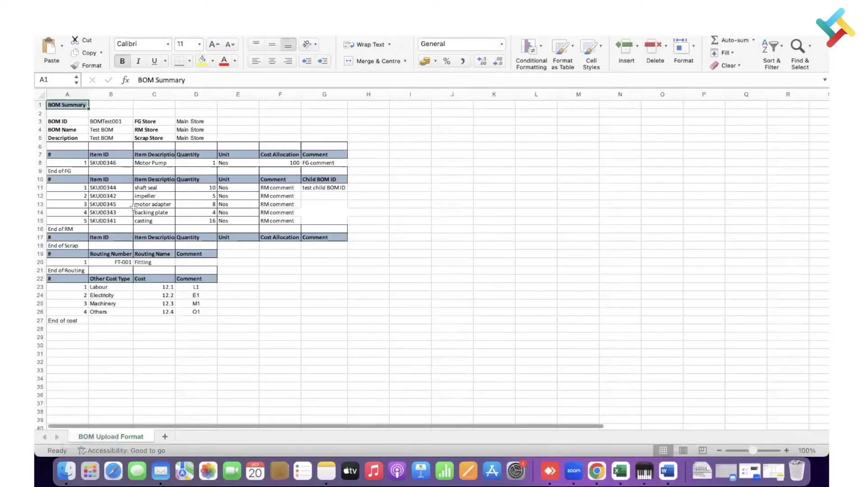
Change D3 to Main Stock Store and fill it down into D4 and D5
{"action": "left_click", "coordinate": [189, 121]}
{"action": "double_click", "coordinate": [190, 121]}
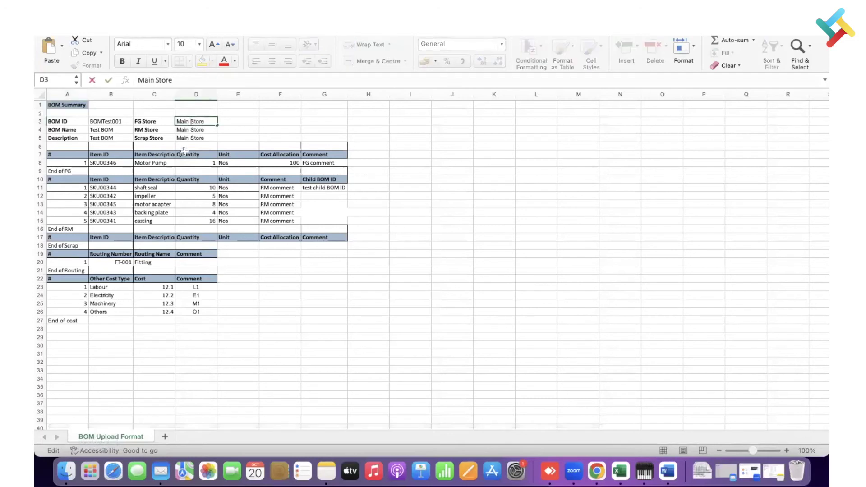
{"action": "type", "text": "Stock"}
{"action": "key", "text": "Return"}
{"action": "key", "text": "ctrl+d"}
{"action": "left_click", "coordinate": [198, 139]}
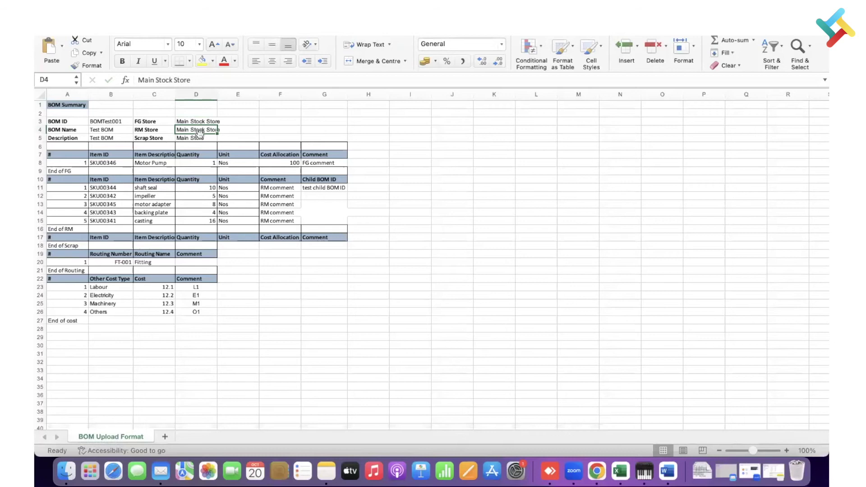
{"action": "key", "text": "ctrl+d"}
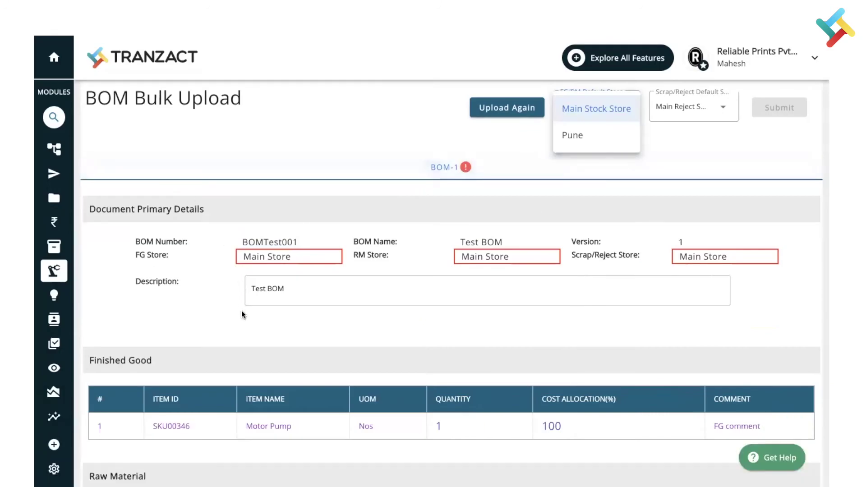
Scroll to the Raw Material table and highlight the red-flagged child BOM ID in row 1
{"action": "scroll", "coordinate": [241, 310], "scroll_direction": "down", "scroll_amount": 2}
{"action": "scroll", "coordinate": [241, 311], "scroll_direction": "down", "scroll_amount": 4}
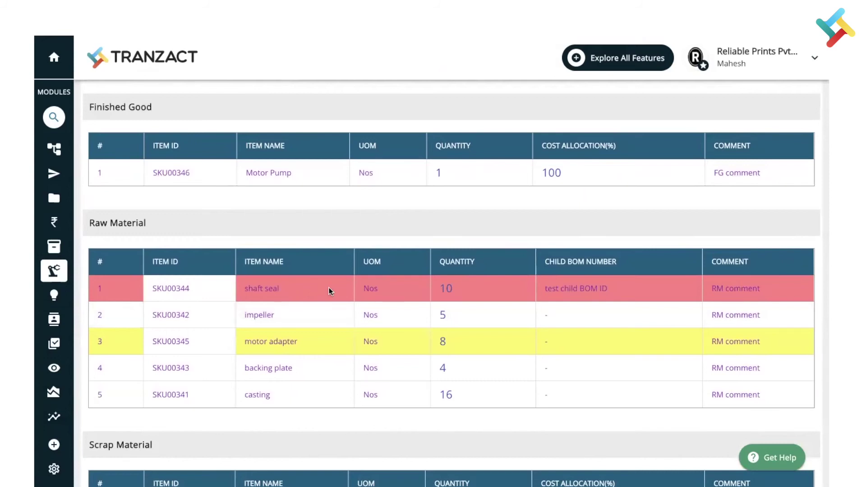
{"action": "left_click_drag", "start_coordinate": [545, 288], "coordinate": [597, 288]}
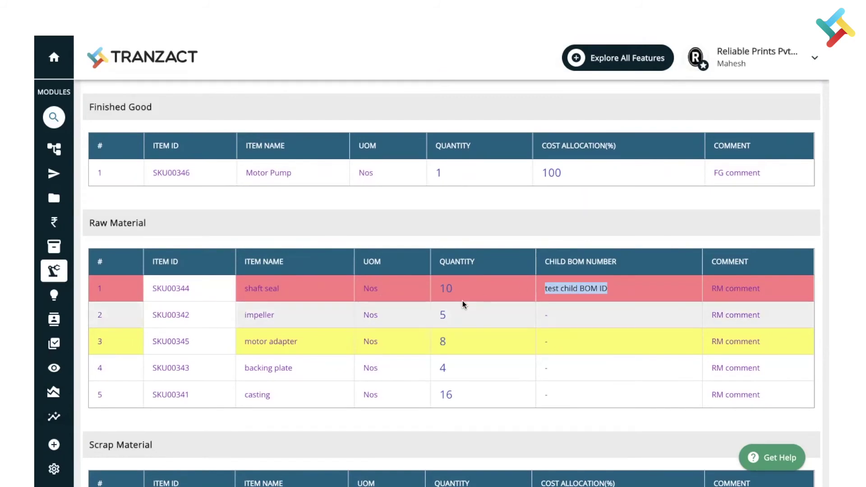
Clear the 'test child BOM ID' entry from Excel cell G11
{"action": "key", "text": "ctrl+Left"}
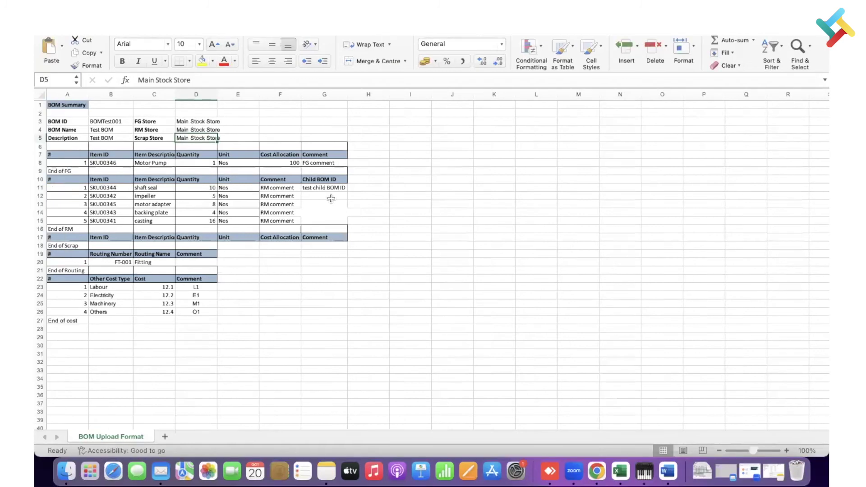
{"action": "left_click", "coordinate": [321, 189]}
{"action": "key", "text": "Delete"}
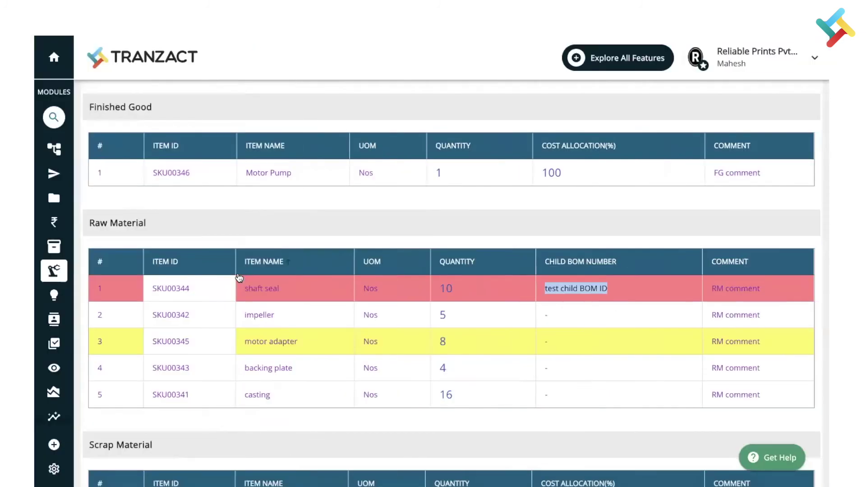
Highlight the motor adapter item name in row 3 of the Raw Material table
{"action": "scroll", "coordinate": [263, 311], "scroll_direction": "down", "scroll_amount": 1}
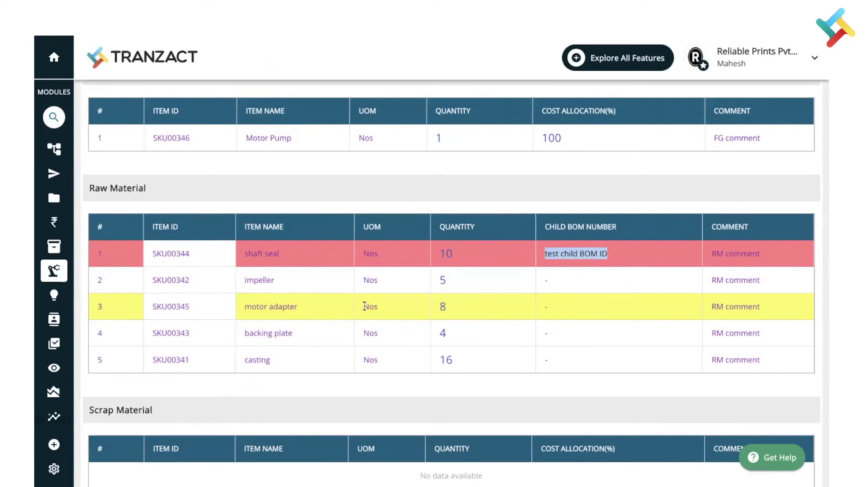
{"action": "left_click_drag", "start_coordinate": [242, 306], "coordinate": [298, 310]}
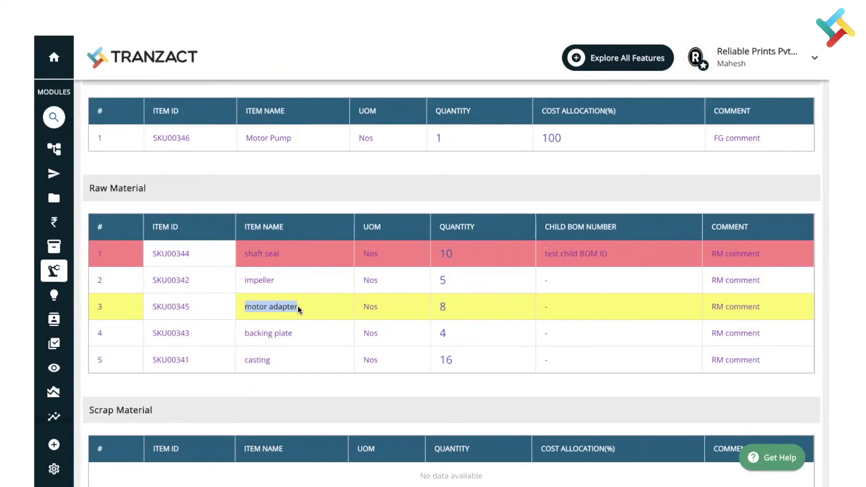
Open the Bill of Material list in a new tab and copy the Motor Adaptor ID BOM00008
{"action": "right_click", "coordinate": [66, 270]}
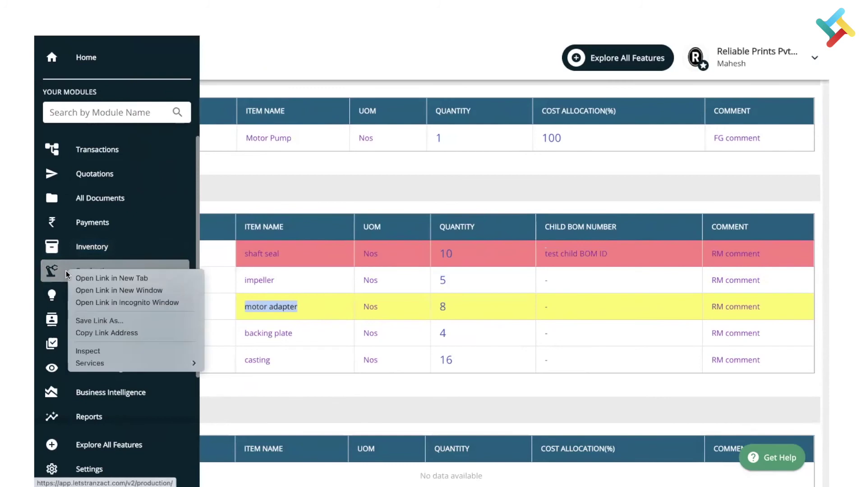
{"action": "left_click", "coordinate": [82, 275]}
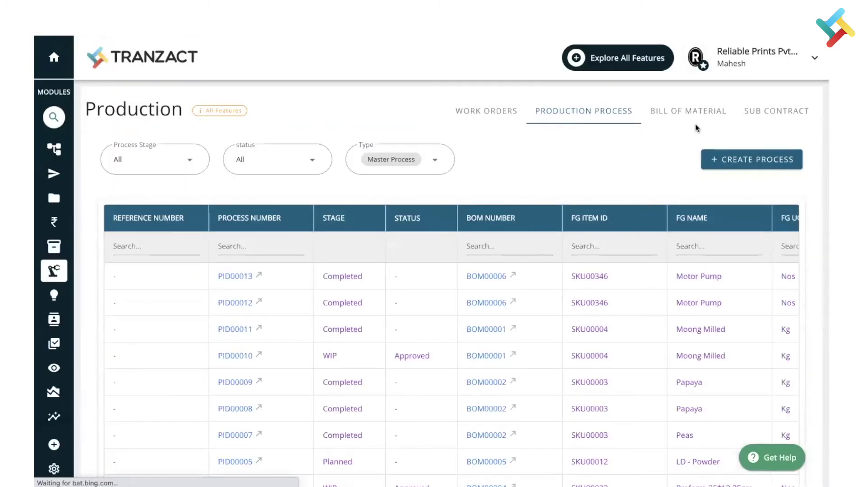
{"action": "left_click", "coordinate": [688, 112]}
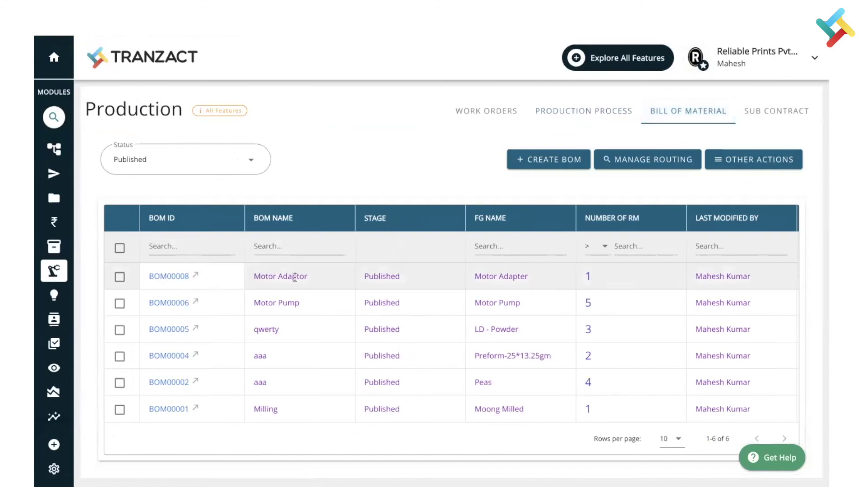
{"action": "left_click_drag", "start_coordinate": [147, 278], "coordinate": [189, 281]}
{"action": "key", "text": "super+c"}
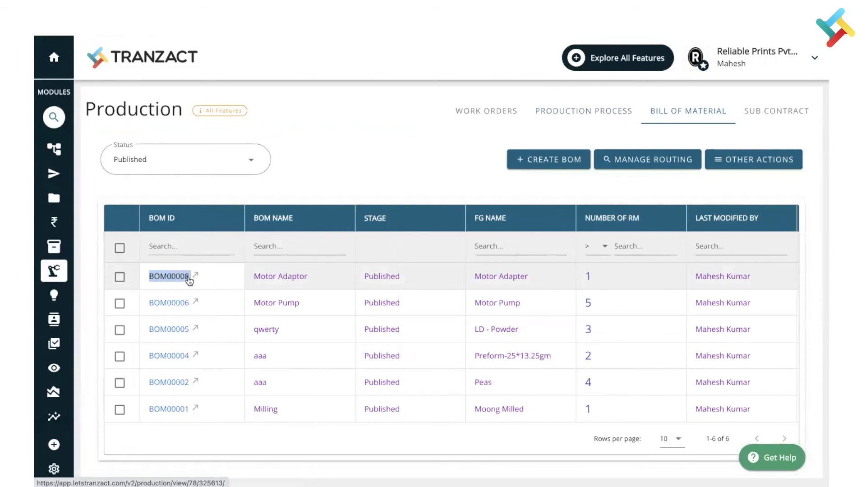
{"action": "key", "text": "ctrl+Left"}
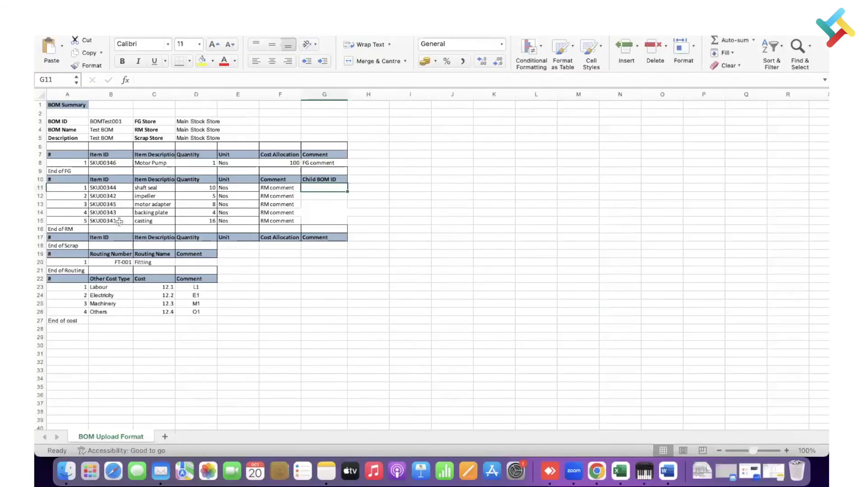
Paste BOM00008 into motor adapter's Child BOM ID cell G13
{"action": "double_click", "coordinate": [323, 204]}
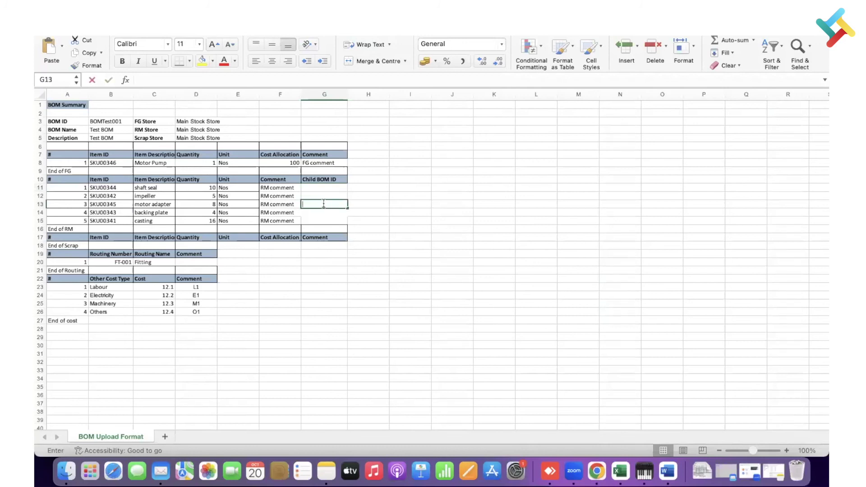
{"action": "key", "text": "super+v"}
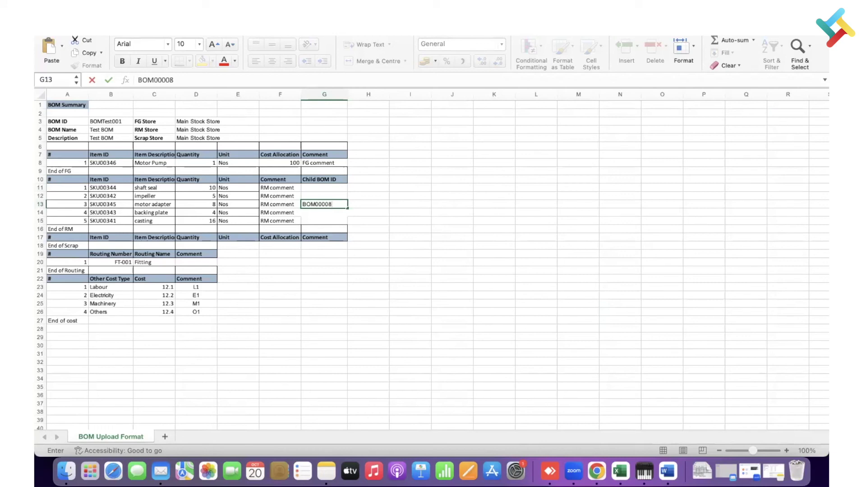
{"action": "key", "text": "Return"}
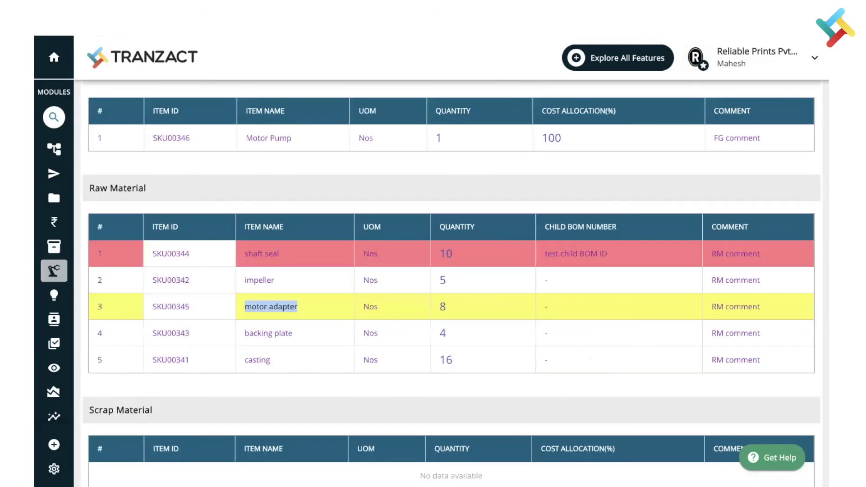
Discard the previous upload and resubmit the corrected BOM Upload1 (7).xlsx
{"action": "scroll", "coordinate": [306, 288], "scroll_direction": "down", "scroll_amount": 5}
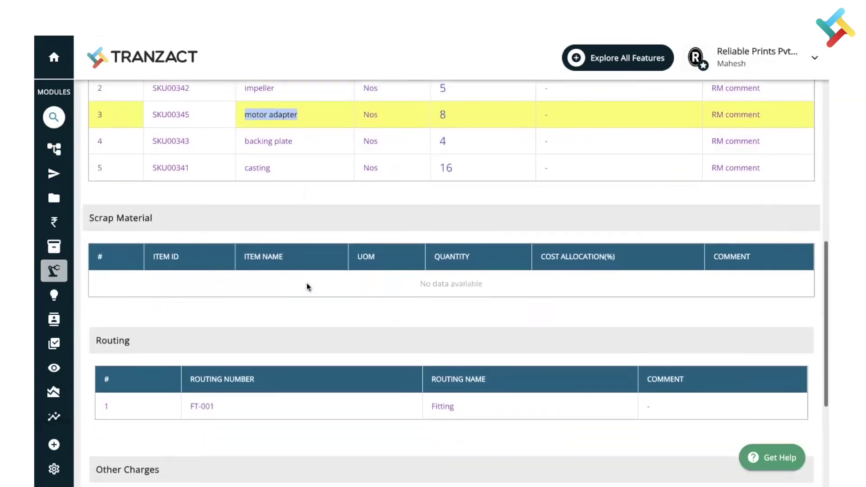
{"action": "scroll", "coordinate": [306, 286], "scroll_direction": "down", "scroll_amount": 5}
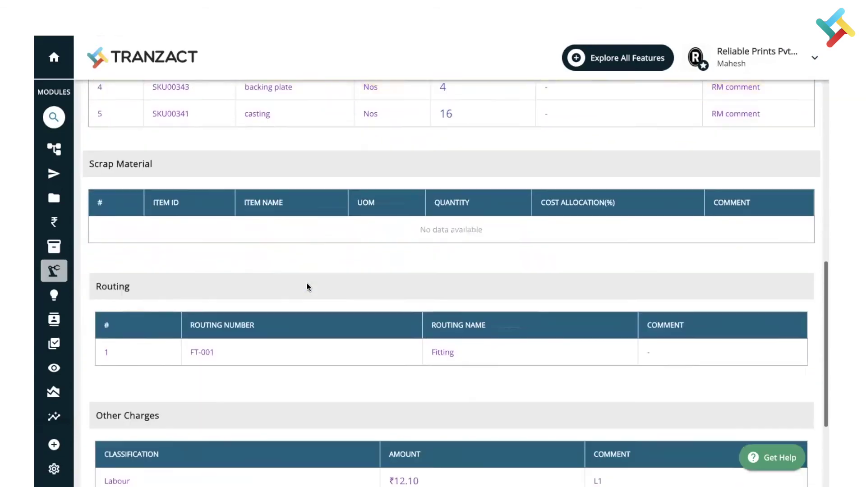
{"action": "scroll", "coordinate": [306, 287], "scroll_direction": "up", "scroll_amount": 3}
{"action": "scroll", "coordinate": [306, 285], "scroll_direction": "up", "scroll_amount": 10}
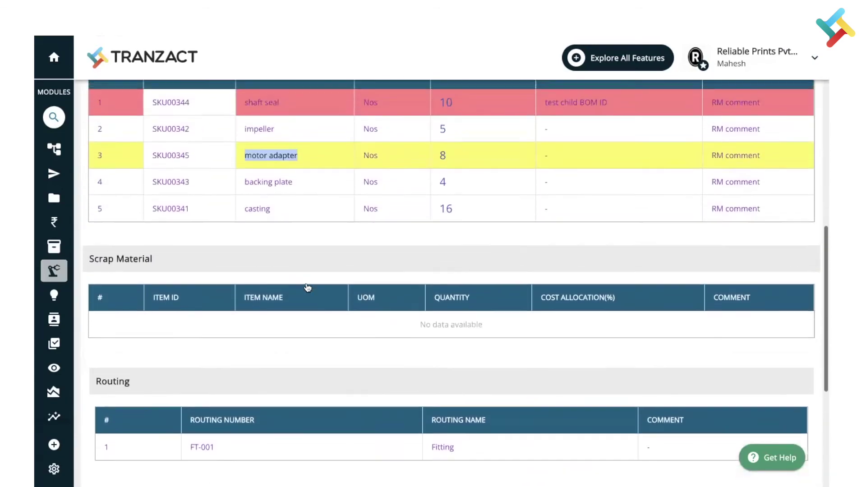
{"action": "scroll", "coordinate": [307, 287], "scroll_direction": "up", "scroll_amount": 2}
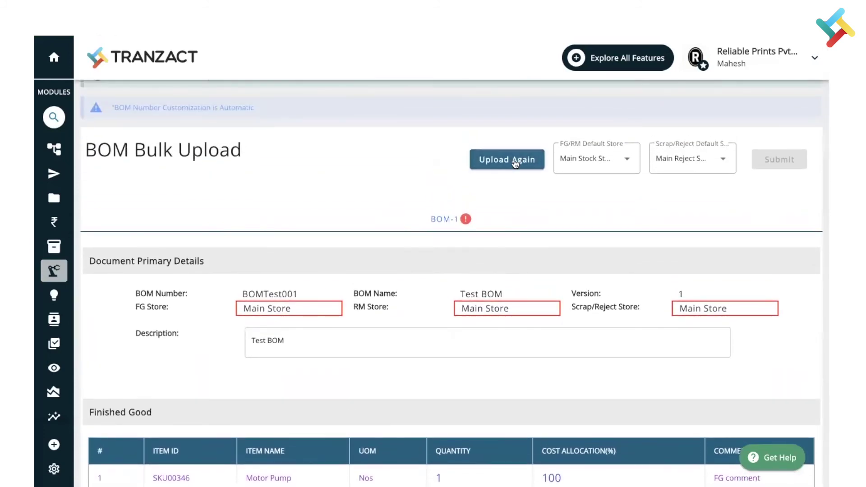
{"action": "left_click", "coordinate": [515, 162]}
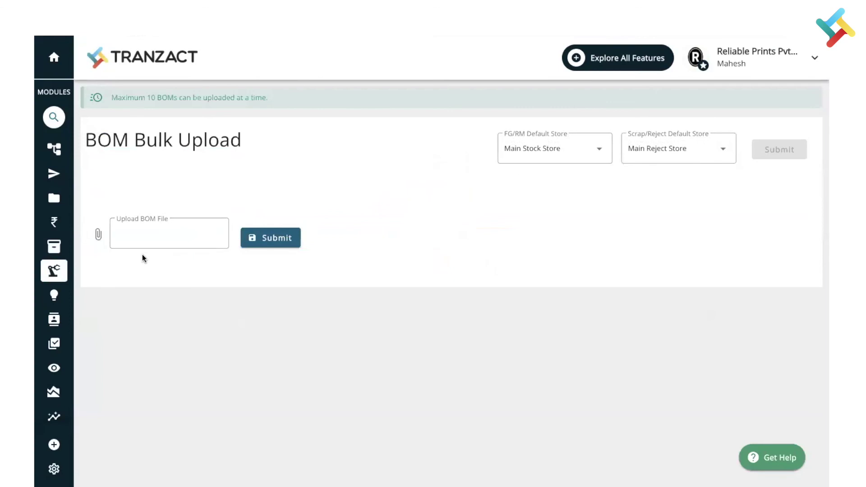
{"action": "left_click", "coordinate": [139, 230]}
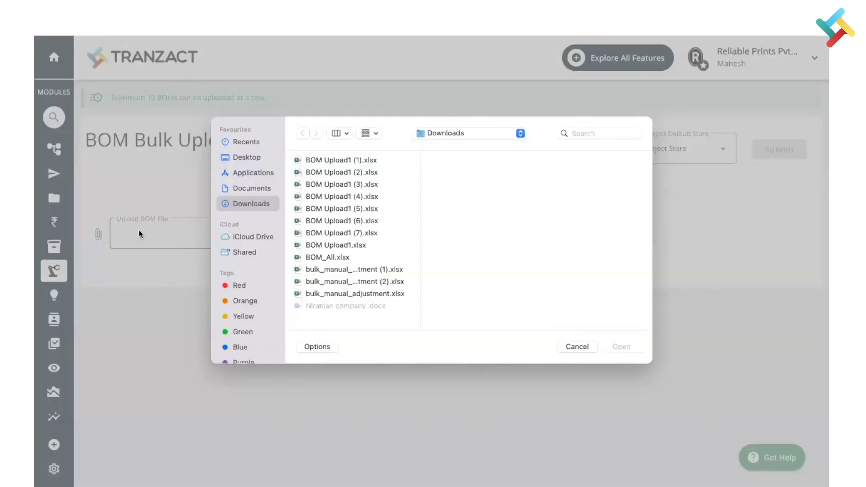
{"action": "left_click", "coordinate": [358, 234]}
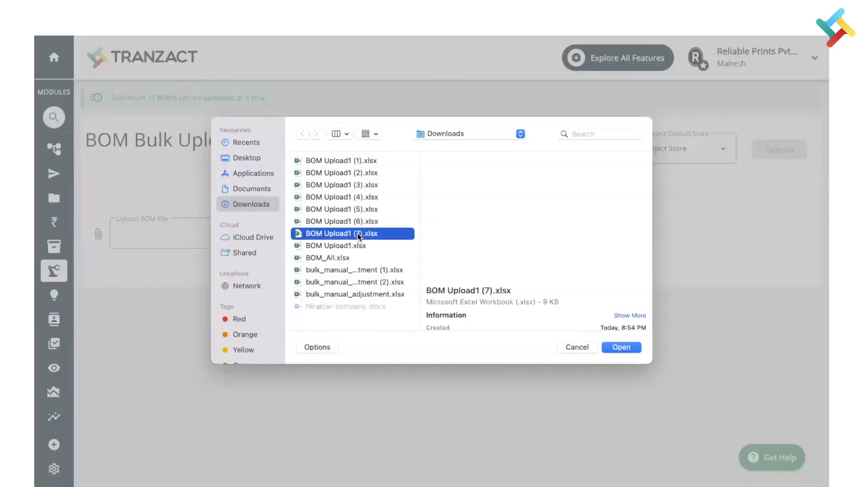
{"action": "left_click", "coordinate": [621, 347]}
{"action": "left_click", "coordinate": [289, 237]}
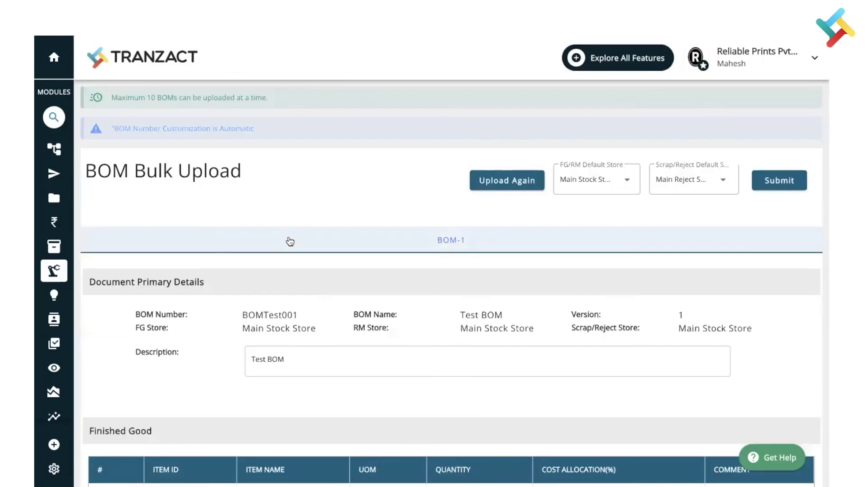
Check the preview showing BOM00008 as motor adapter's child BOM number
{"action": "scroll", "coordinate": [295, 337], "scroll_direction": "down", "scroll_amount": 2}
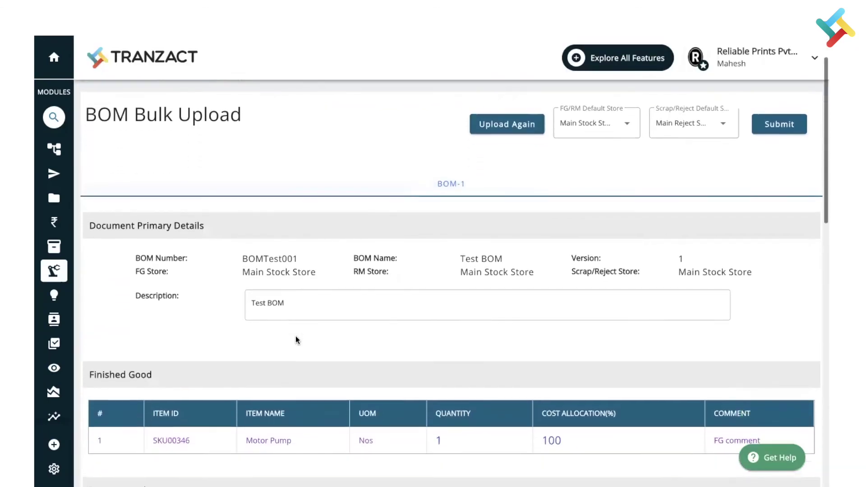
{"action": "scroll", "coordinate": [295, 337], "scroll_direction": "down", "scroll_amount": 2}
{"action": "scroll", "coordinate": [296, 336], "scroll_direction": "down", "scroll_amount": 4}
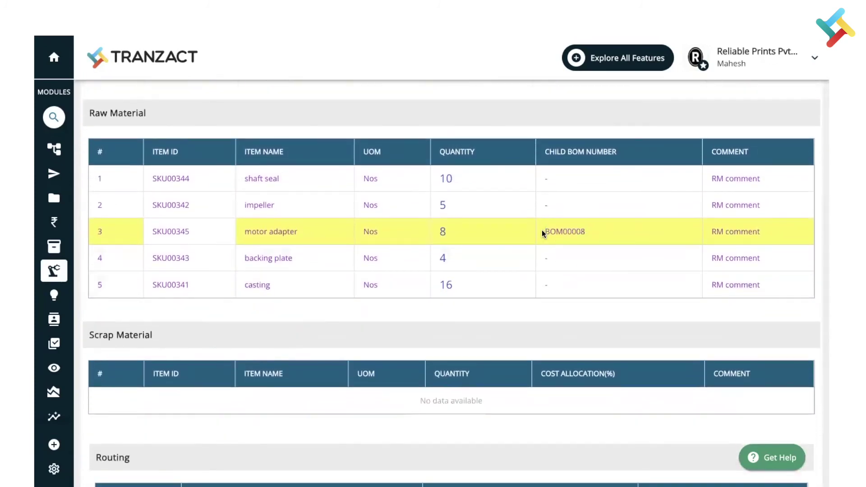
{"action": "left_click_drag", "start_coordinate": [543, 231], "coordinate": [574, 232]}
{"action": "scroll", "coordinate": [257, 334], "scroll_direction": "down", "scroll_amount": 5}
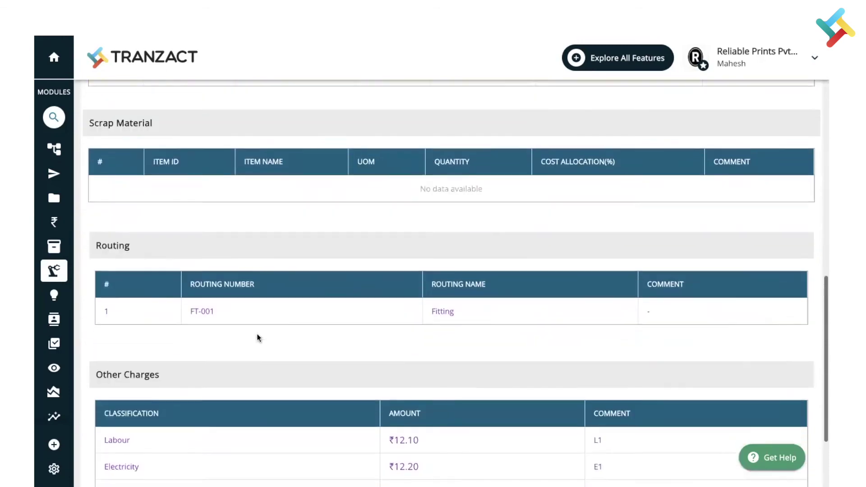
{"action": "scroll", "coordinate": [258, 337], "scroll_direction": "down", "scroll_amount": 3}
Submit the corrected BOMTest001 upload for creation
{"action": "scroll", "coordinate": [257, 337], "scroll_direction": "up", "scroll_amount": 10}
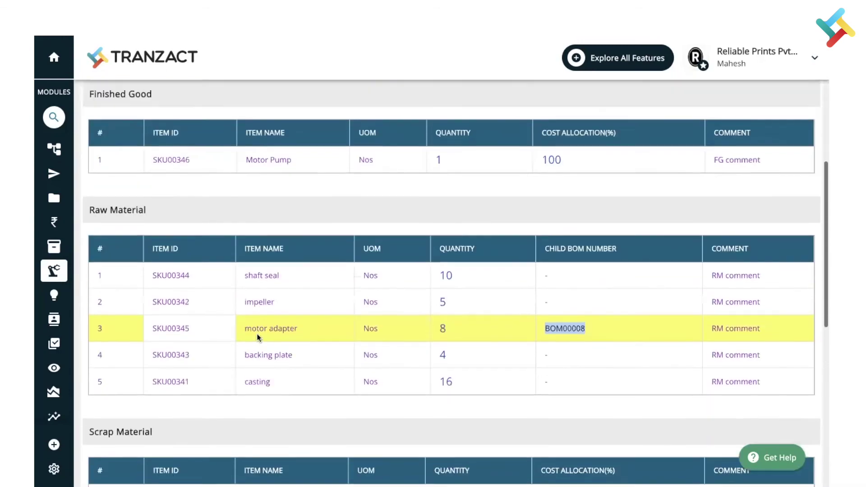
{"action": "scroll", "coordinate": [258, 337], "scroll_direction": "up", "scroll_amount": 7}
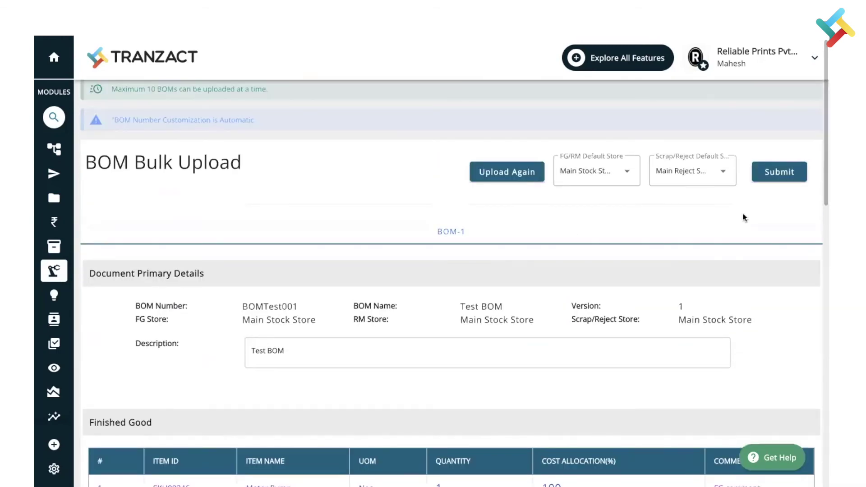
{"action": "left_click", "coordinate": [782, 180]}
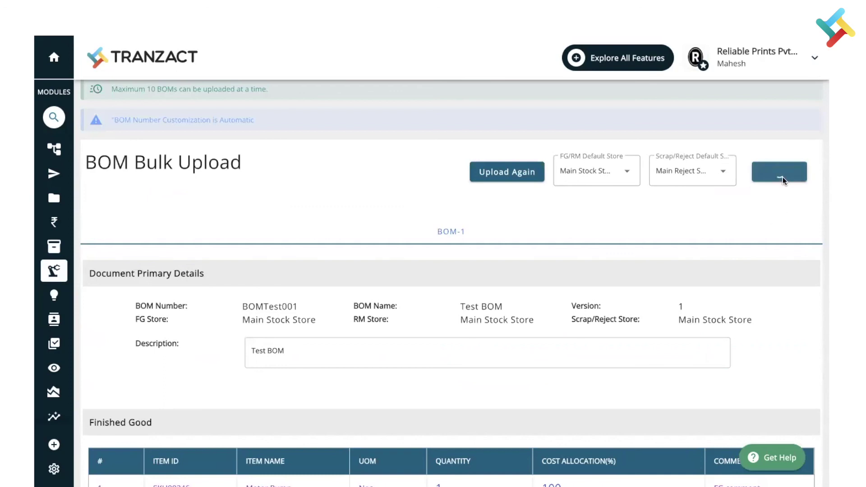